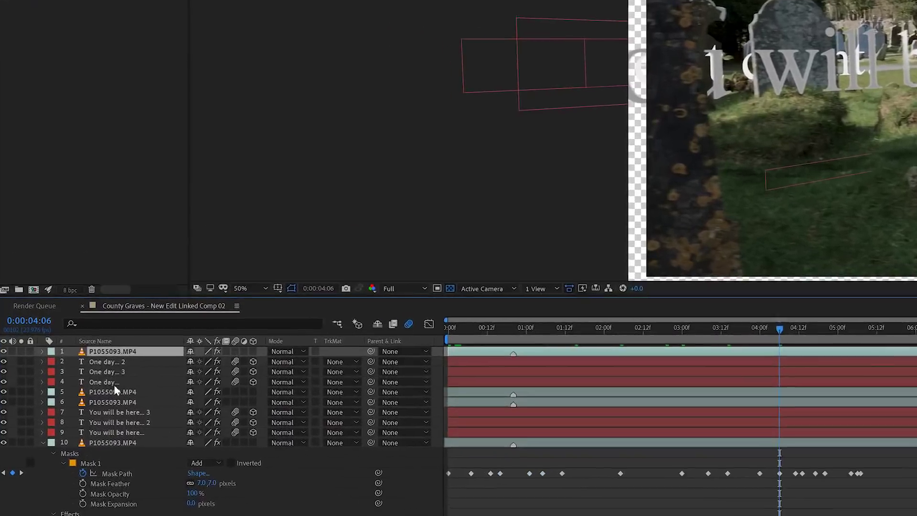
# Scroll through the timeline layer list to review the mask's many path keyframes
pyautogui.scroll(-5, 154, 432)
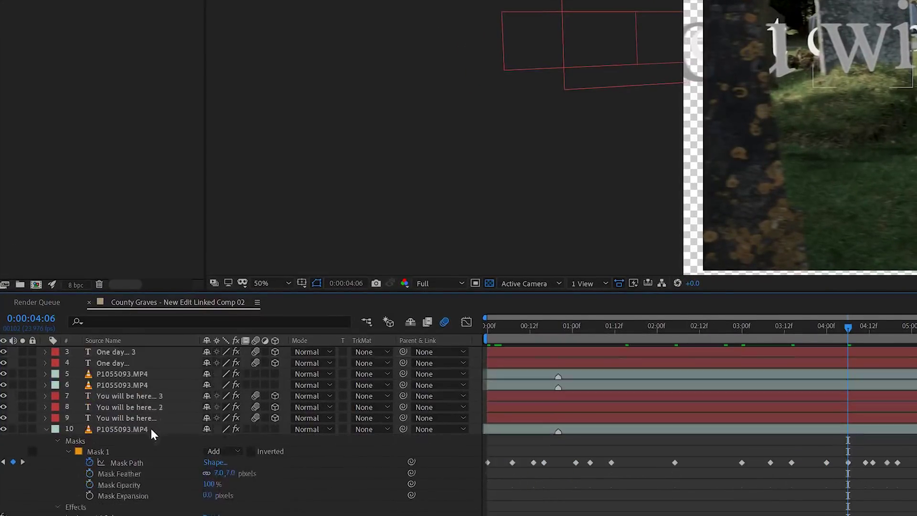
pyautogui.scroll(2, 70, 413)
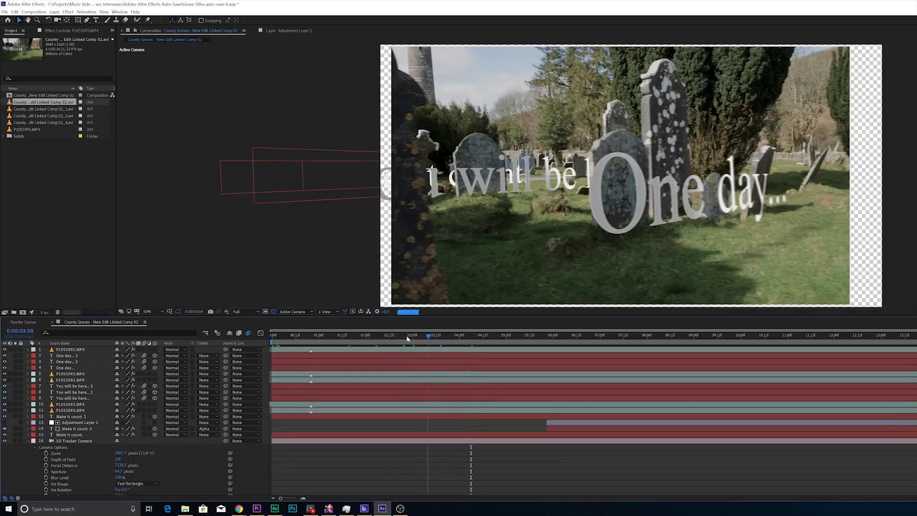
# Move the playhead on the time ruler to show the titles among the headstones
pyautogui.click(364, 337)
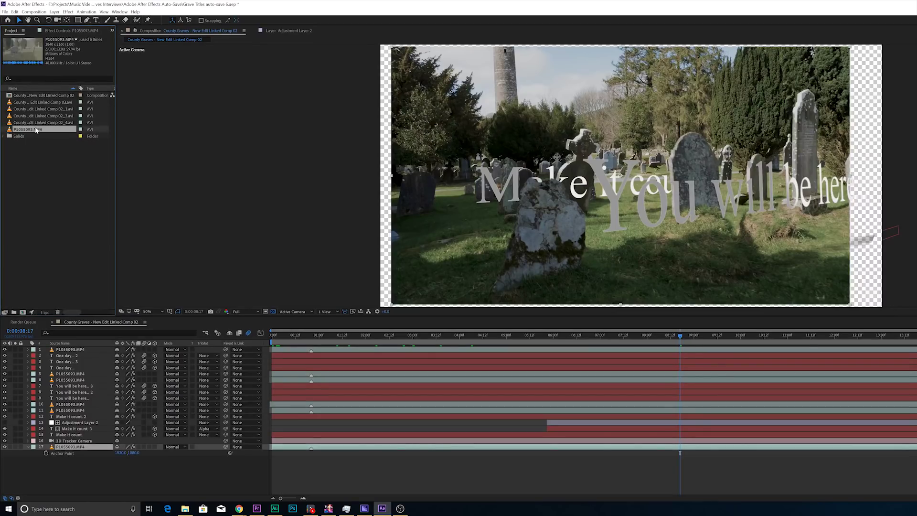
# Build a new P1055093 composition from the graveyard clip with New Comp from Selection
pyautogui.rightClick(37, 130)
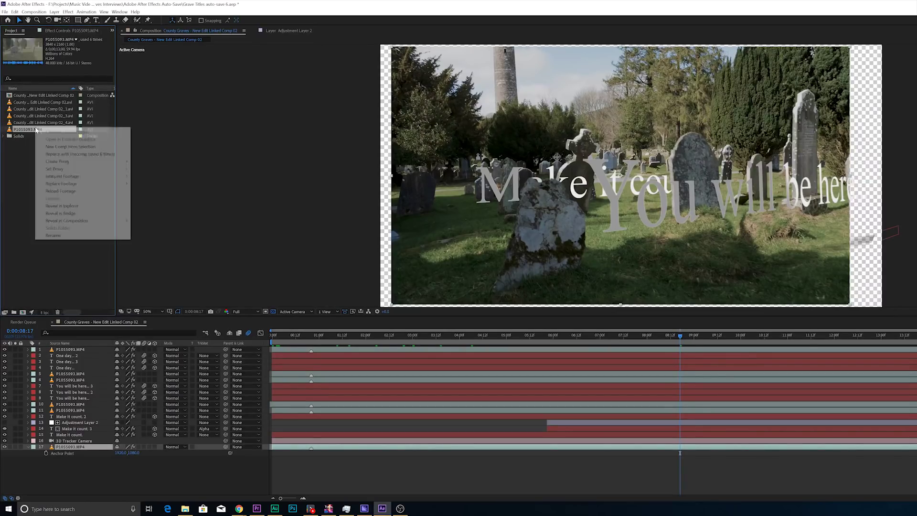
pyautogui.click(77, 147)
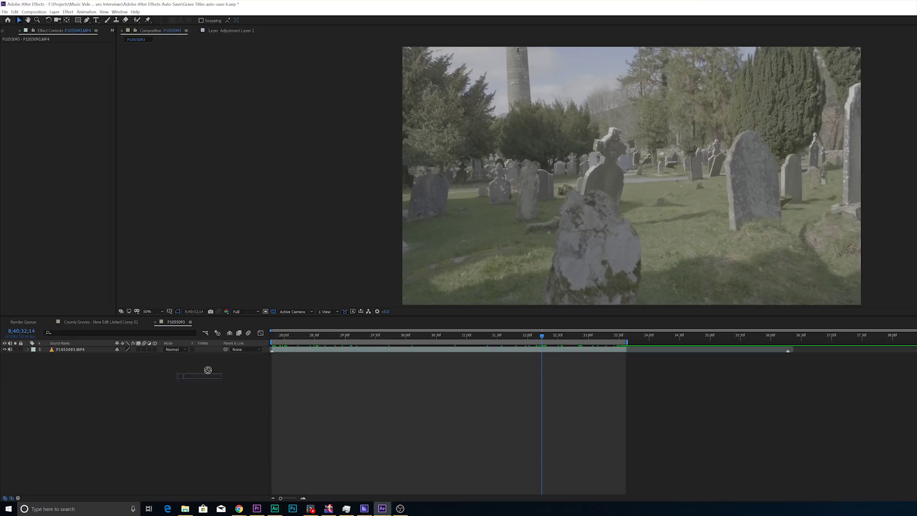
# Apply 3D Camera Tracker to the P1055093 clip and let the camera solve finish
pyautogui.click(317, 350)
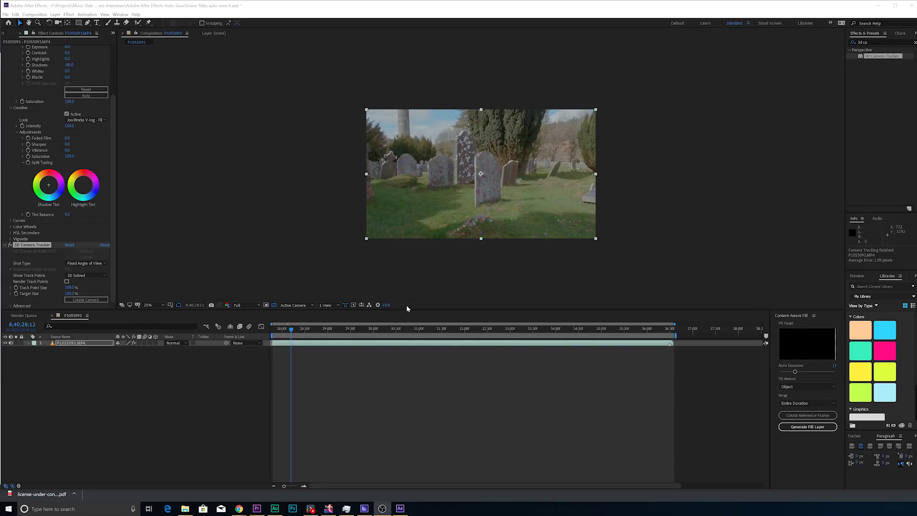
pyautogui.scroll(2, 436, 193)
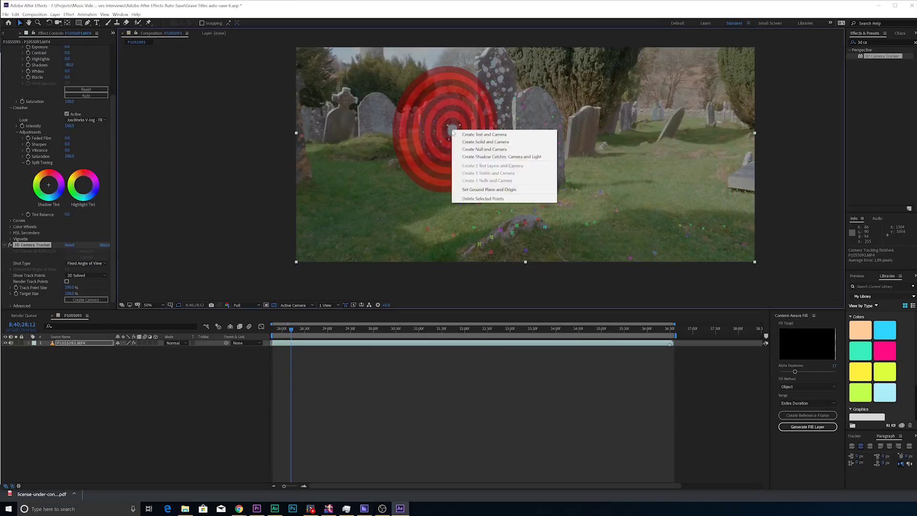
# Create a tracked 3D 'Text' layer and Tracker Camera, then drag the text among the headstones
pyautogui.click(468, 136)
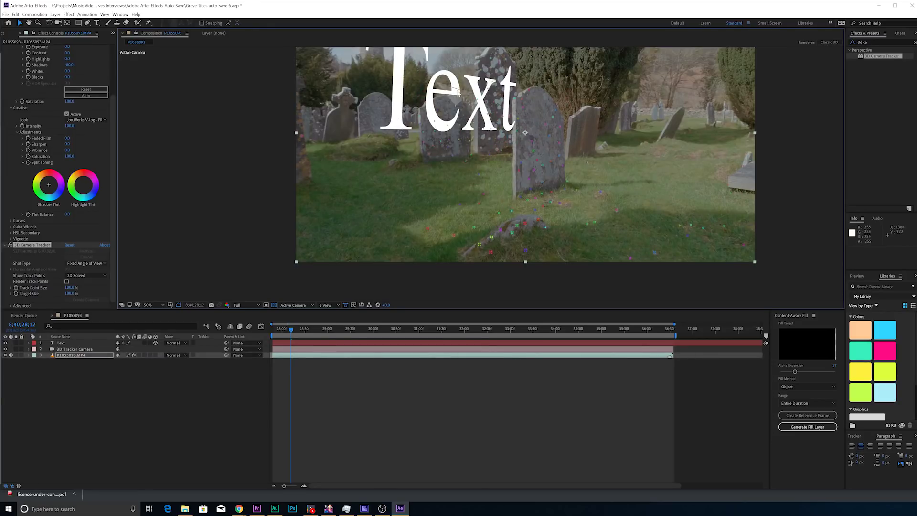
pyautogui.click(71, 344)
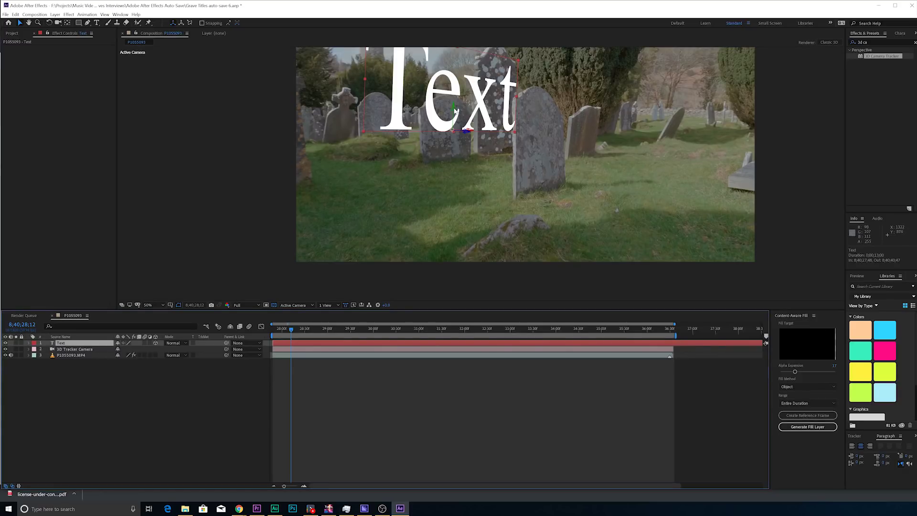
pyautogui.moveTo(454, 110); pyautogui.dragTo(468, 137)
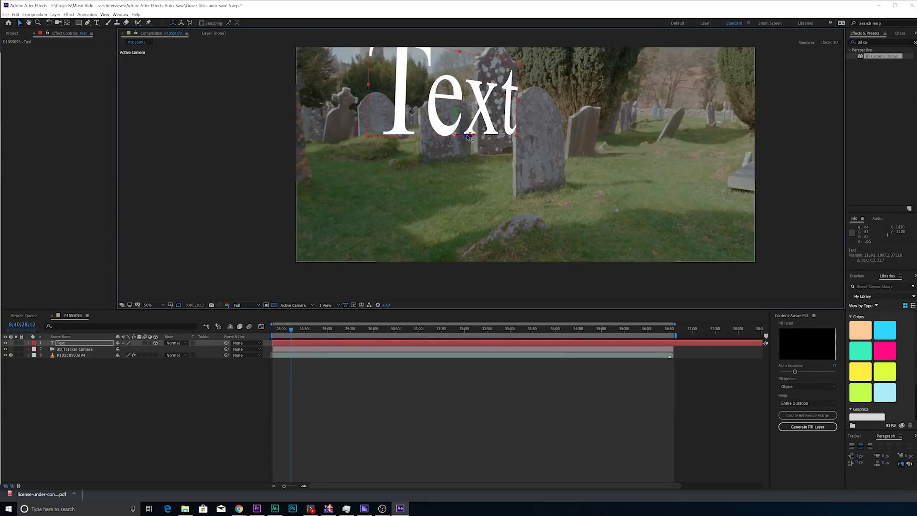
pyautogui.moveTo(468, 137); pyautogui.dragTo(466, 135)
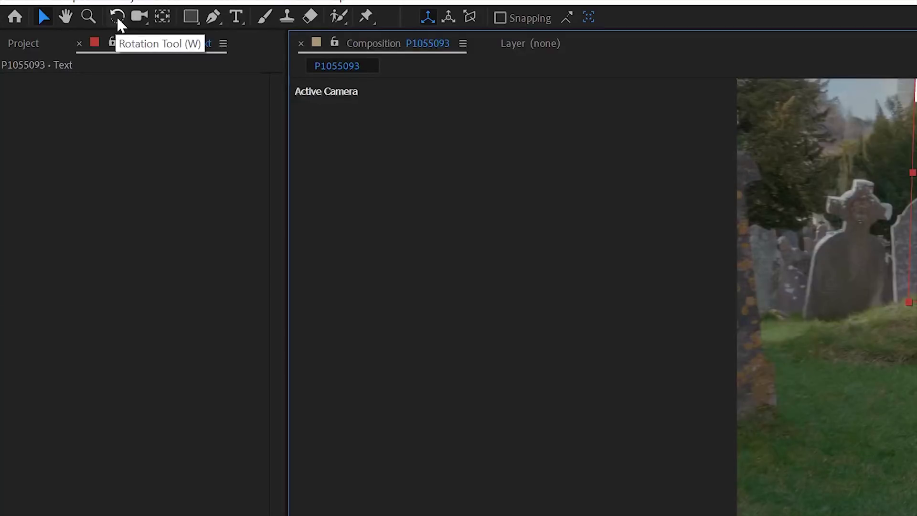
# Rotate the text on its Y and X axes with the Rotation Tool to match the perspective
pyautogui.click(117, 16)
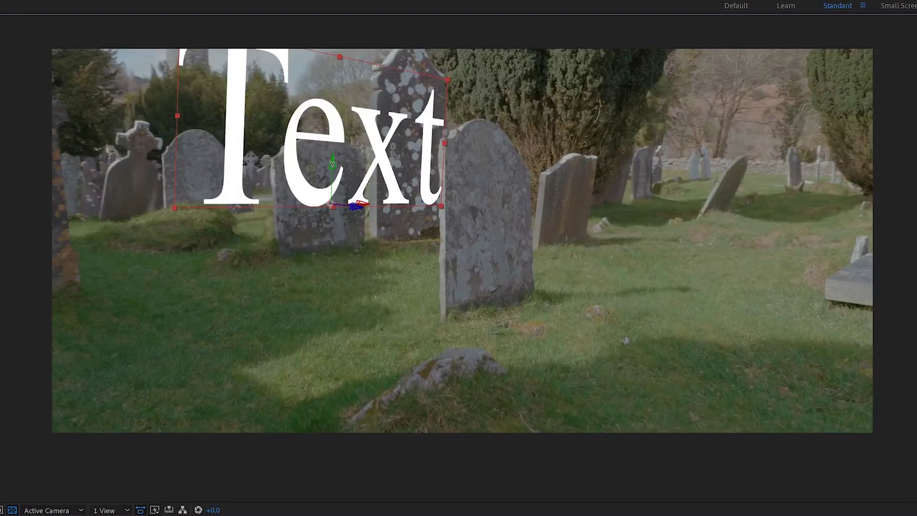
pyautogui.moveTo(360, 204); pyautogui.dragTo(367, 204)
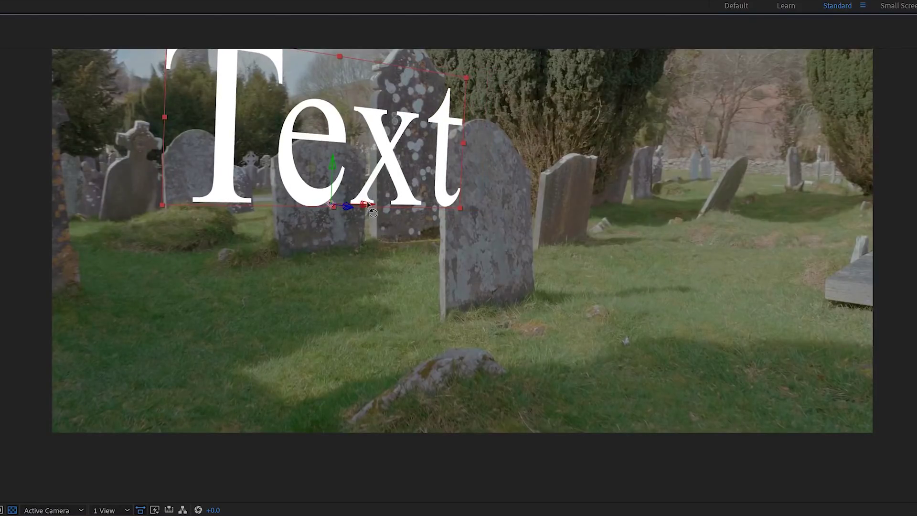
pyautogui.moveTo(368, 205)
pyautogui.mouseDown()
pyautogui.moveTo(369, 216)
pyautogui.moveTo(357, 203)
pyautogui.mouseUp()
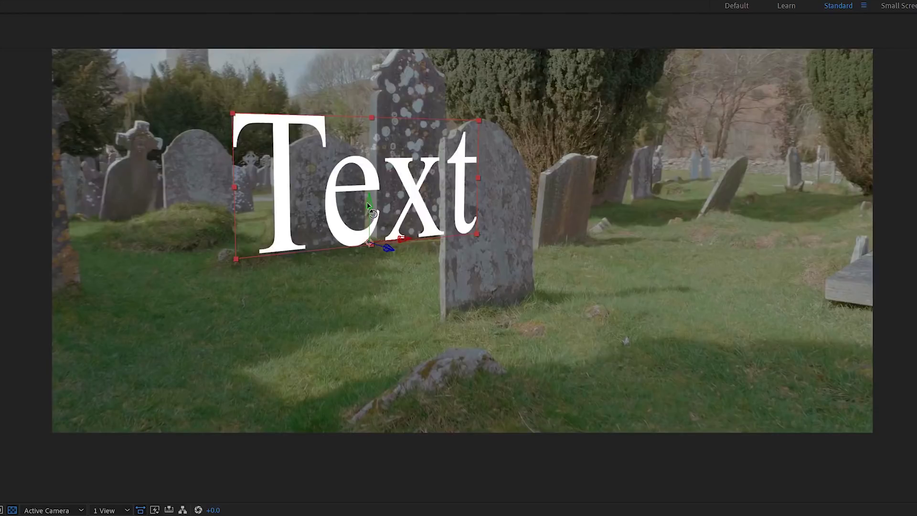
pyautogui.moveTo(369, 205); pyautogui.dragTo(380, 210)
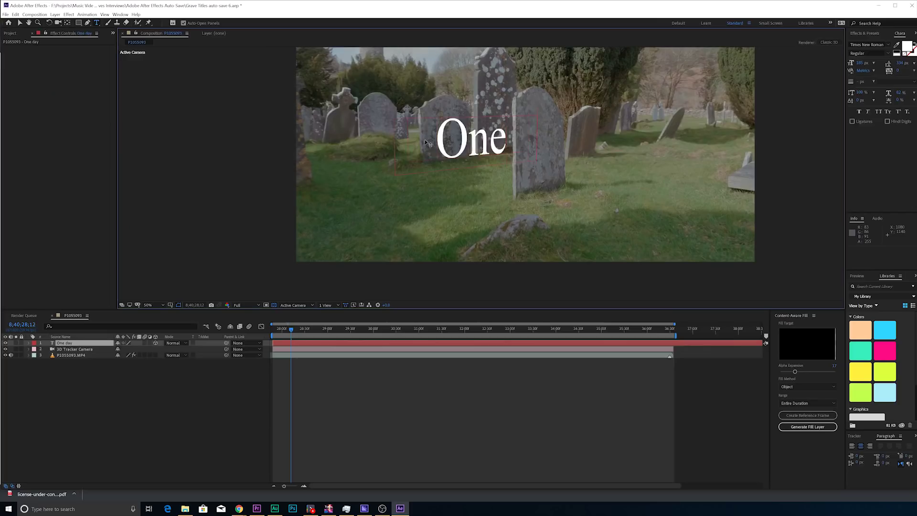
# Complete the title as 'One day...' and set its font size to 203 px
pyautogui.write('...')
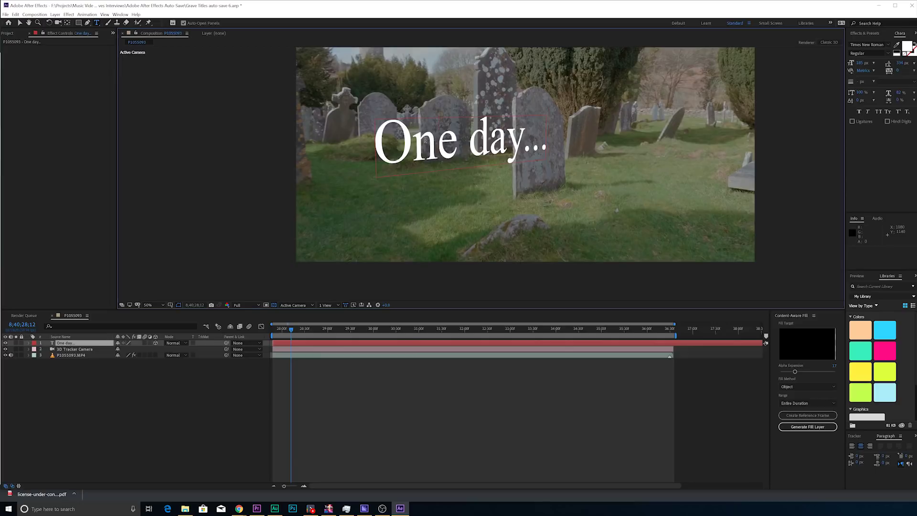
pyautogui.hotkey('ctrl', 'a')
pyautogui.moveTo(859, 70); pyautogui.dragTo(870, 69)
pyautogui.press('Escape')
# Select the 'One day...' layer and paste a copy of it
pyautogui.click(181, 398)
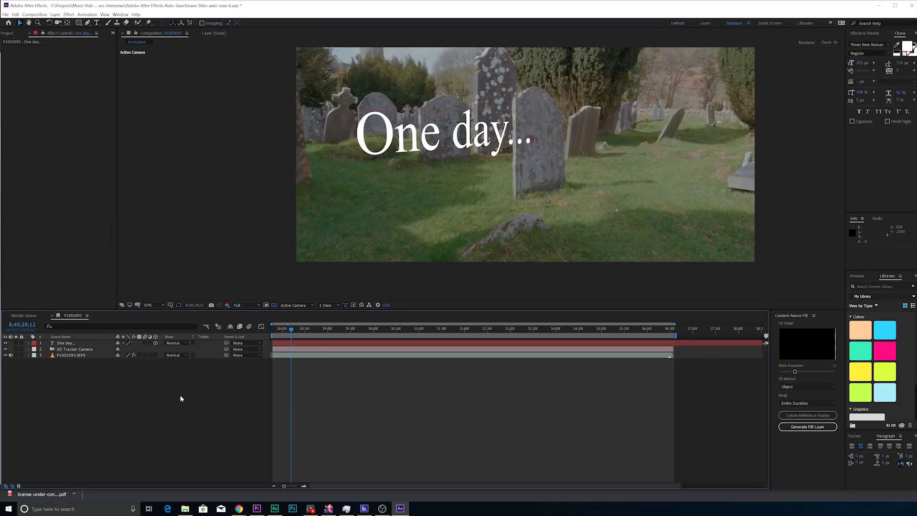
pyautogui.click(75, 344)
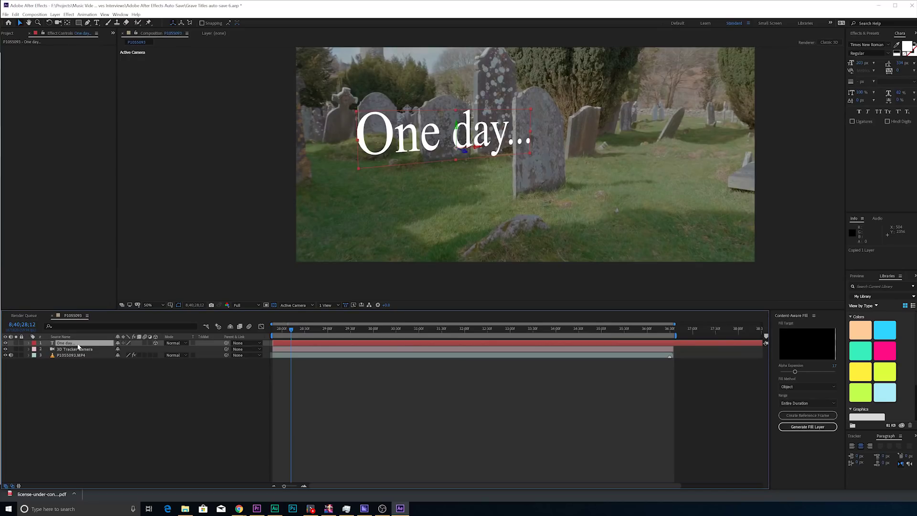
pyautogui.hotkey('ctrl', 'v')
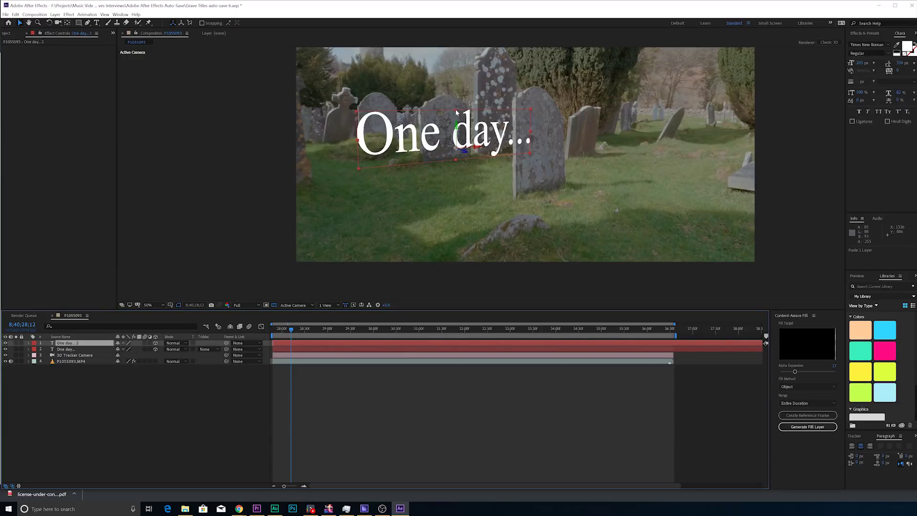
# Squash the 'One day... 2' copy vertically and apply Levels to it to darken it to black
pyautogui.moveTo(456, 112); pyautogui.dragTo(458, 147)
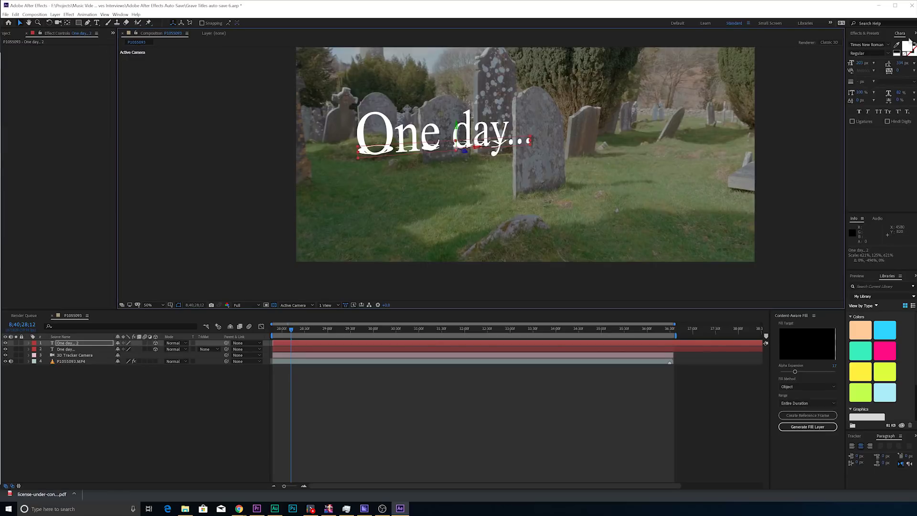
pyautogui.click(864, 35)
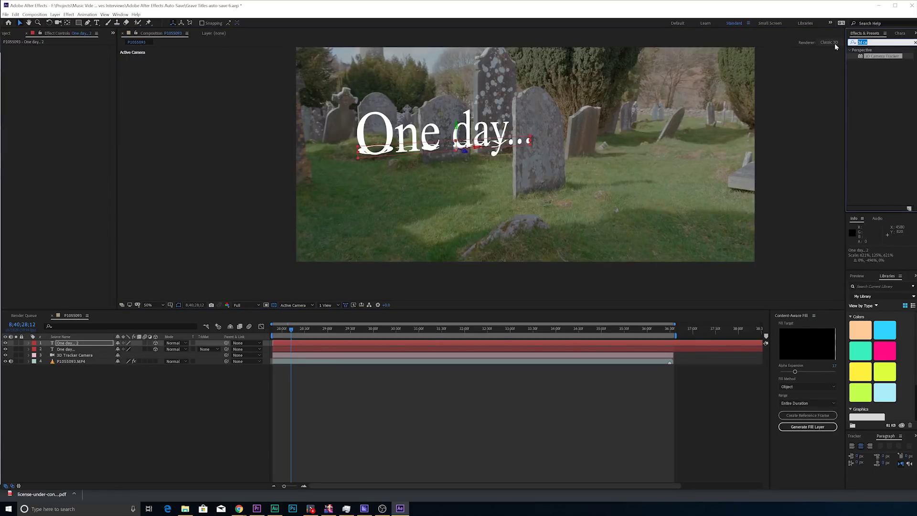
pyautogui.write('levels')
pyautogui.moveTo(877, 86); pyautogui.dragTo(2, 89)
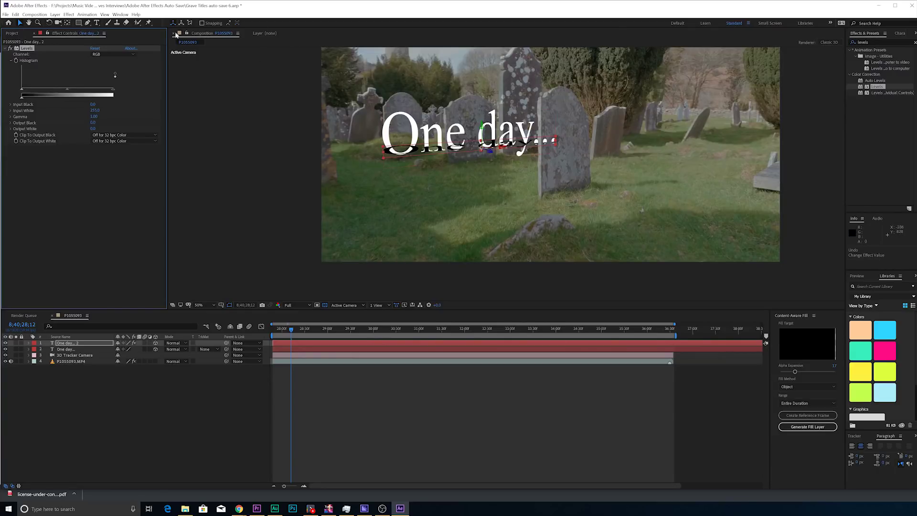
# Add Gaussian Blur at about 52.8 to the black copy, then lower and flatten it
pyautogui.click(68, 15)
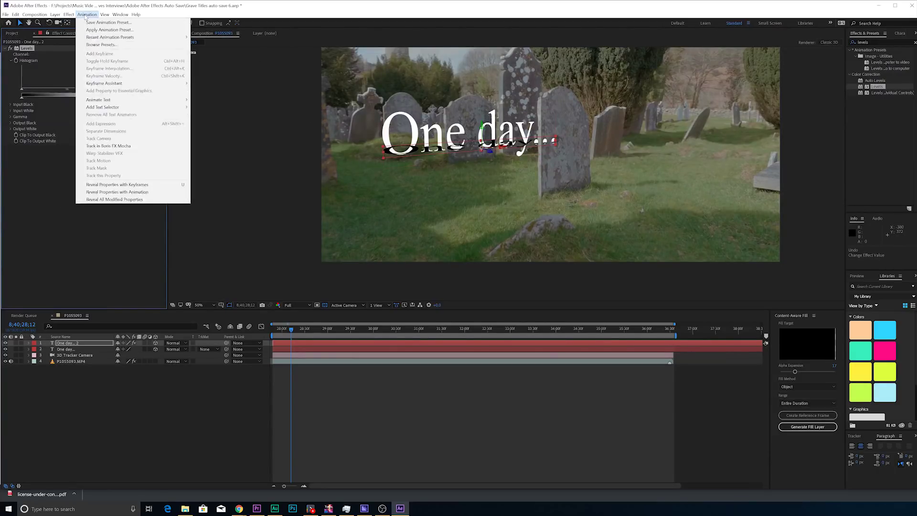
pyautogui.moveTo(119, 61)
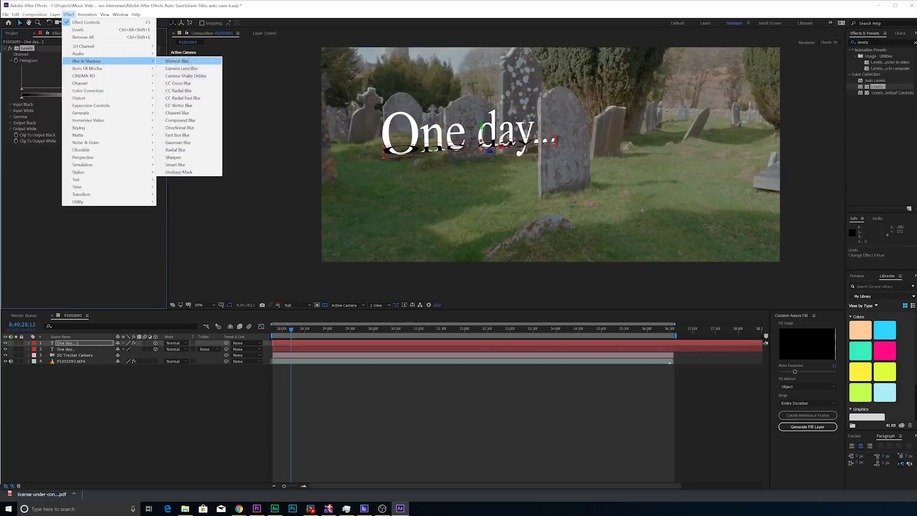
pyautogui.click(187, 143)
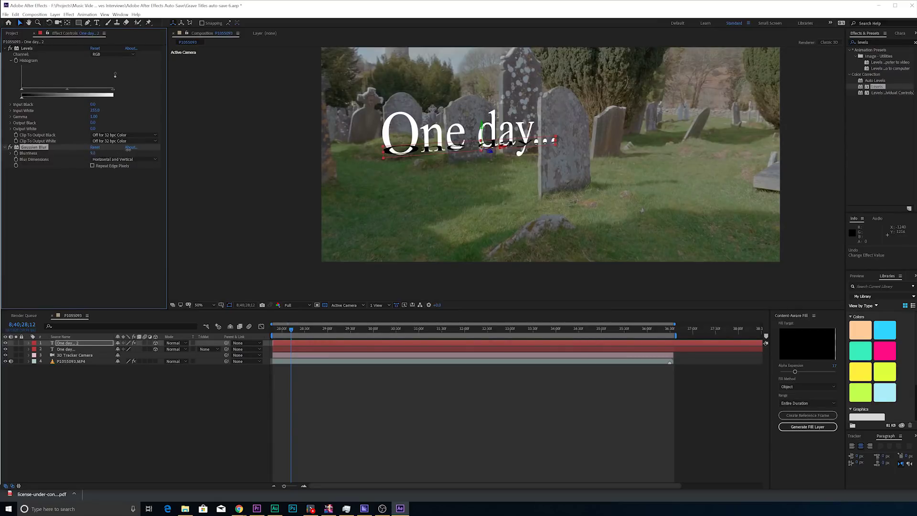
pyautogui.moveTo(495, 161); pyautogui.dragTo(497, 203)
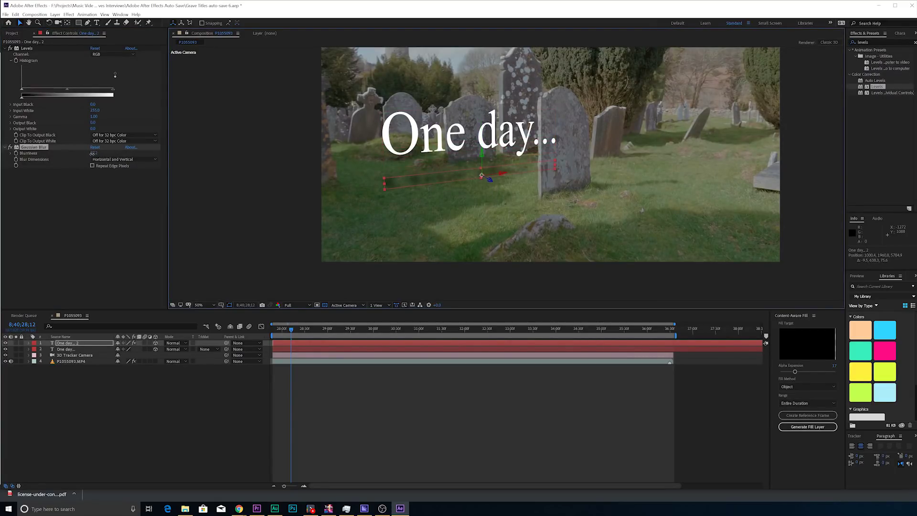
pyautogui.moveTo(92, 153); pyautogui.dragTo(43, 155)
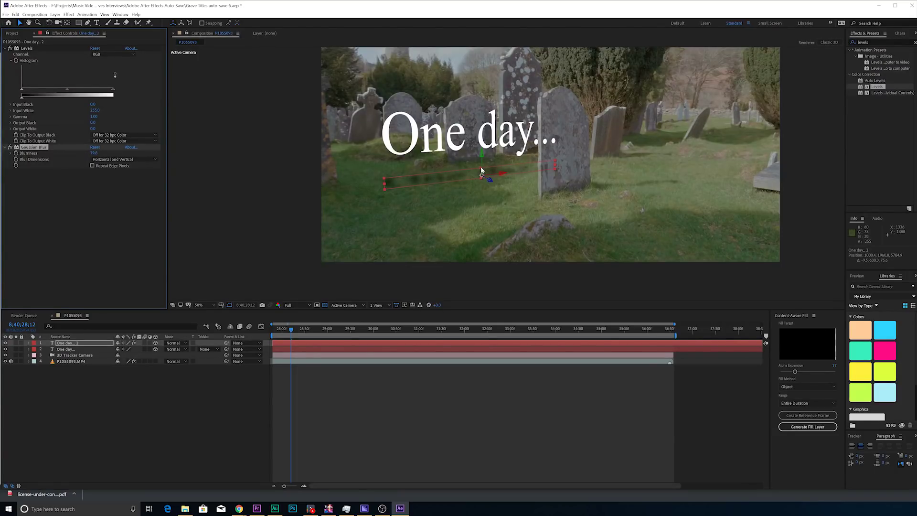
pyautogui.moveTo(481, 170); pyautogui.dragTo(482, 174)
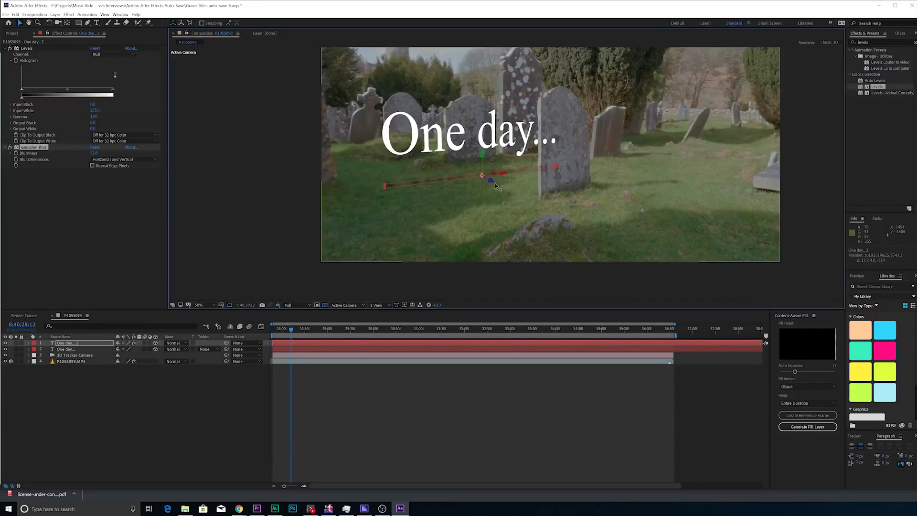
# Move both 'One day...' titles along X and Z deeper among the headstones
pyautogui.moveTo(505, 193); pyautogui.dragTo(512, 197)
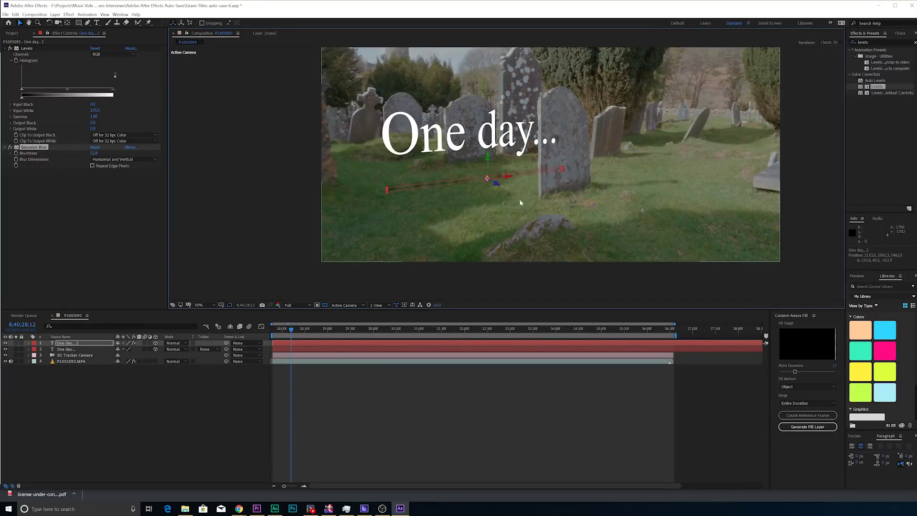
pyautogui.click(501, 192)
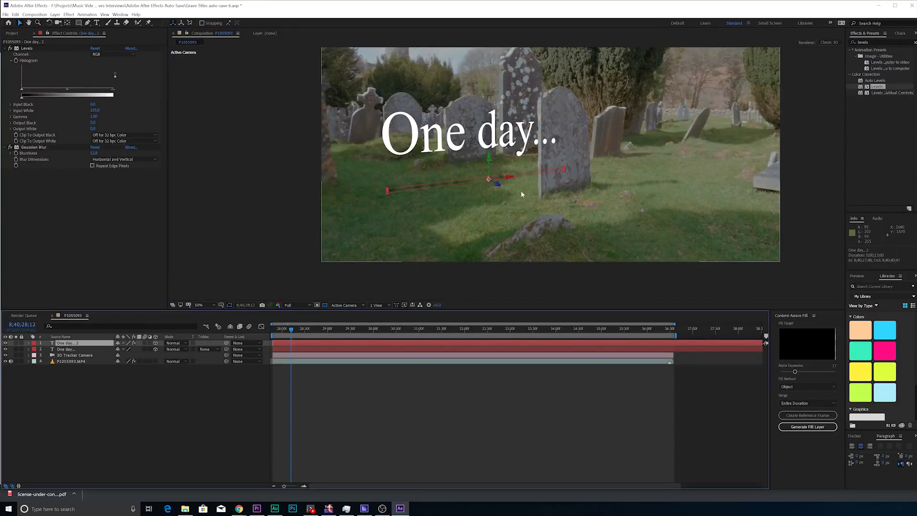
pyautogui.moveTo(509, 180); pyautogui.dragTo(546, 171)
pyautogui.click(296, 330)
pyautogui.moveTo(296, 329); pyautogui.dragTo(383, 329)
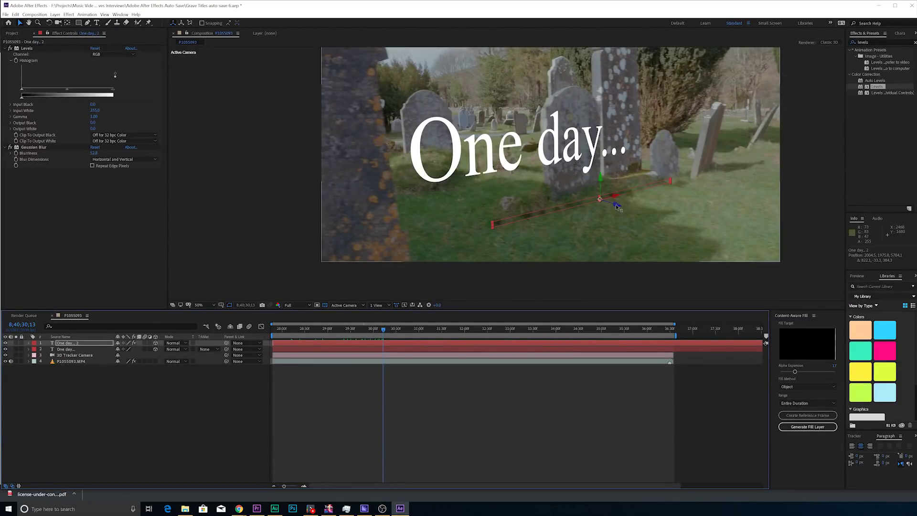
pyautogui.moveTo(619, 207); pyautogui.dragTo(638, 211)
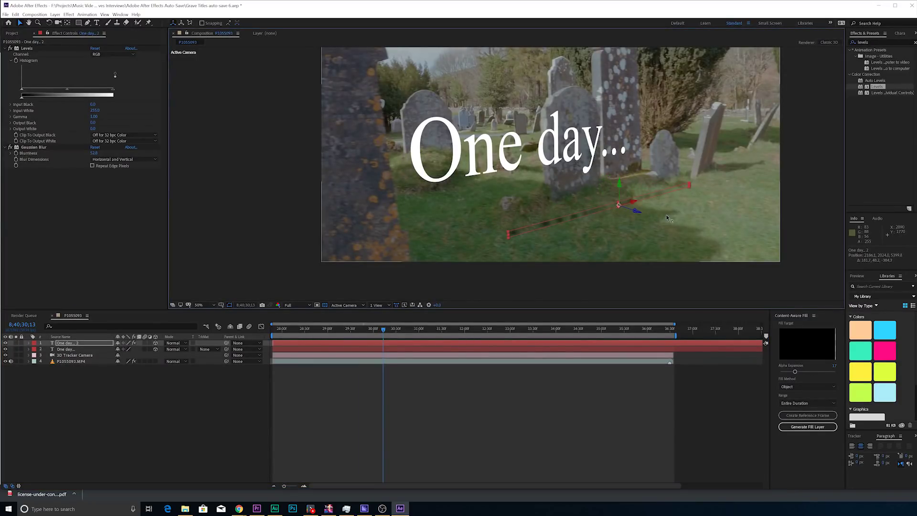
pyautogui.click(562, 151)
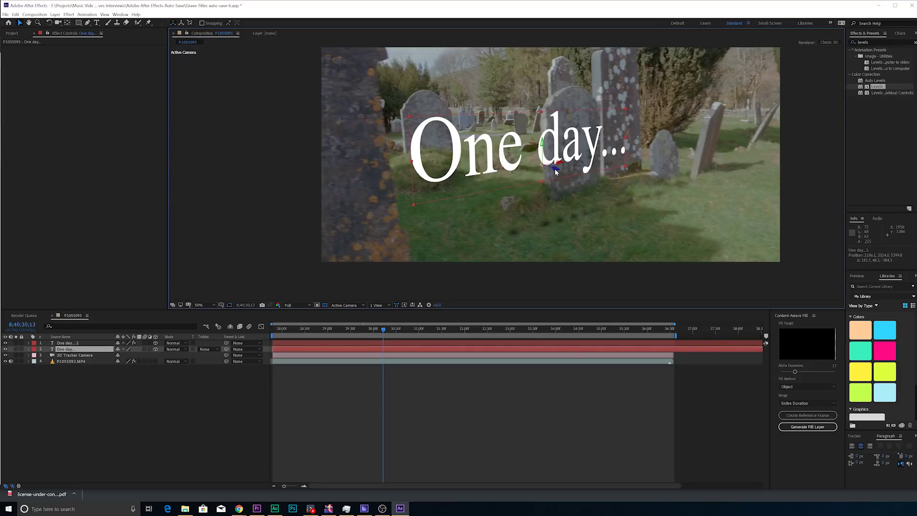
pyautogui.moveTo(556, 172); pyautogui.dragTo(597, 182)
# Lower the 'One day... 2' copy's opacity to 47% and its blurriness to 44.6
pyautogui.click(26, 344)
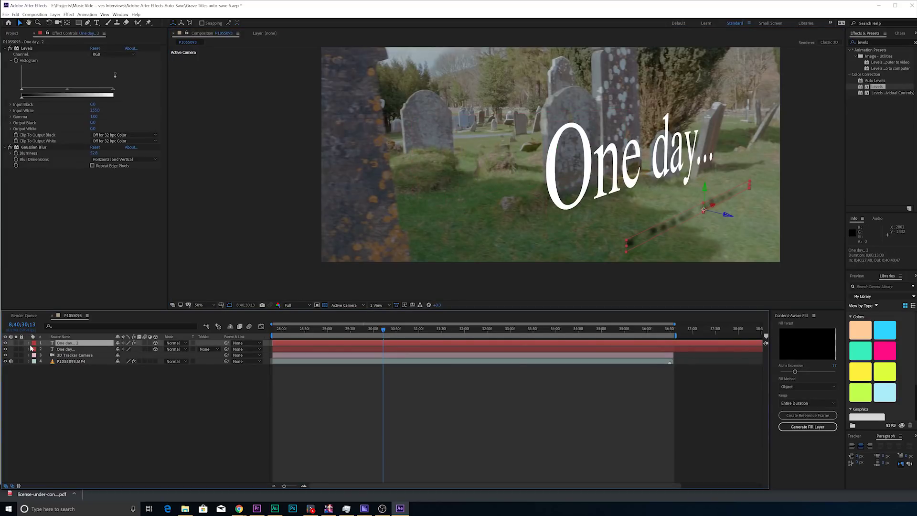
pyautogui.click(29, 344)
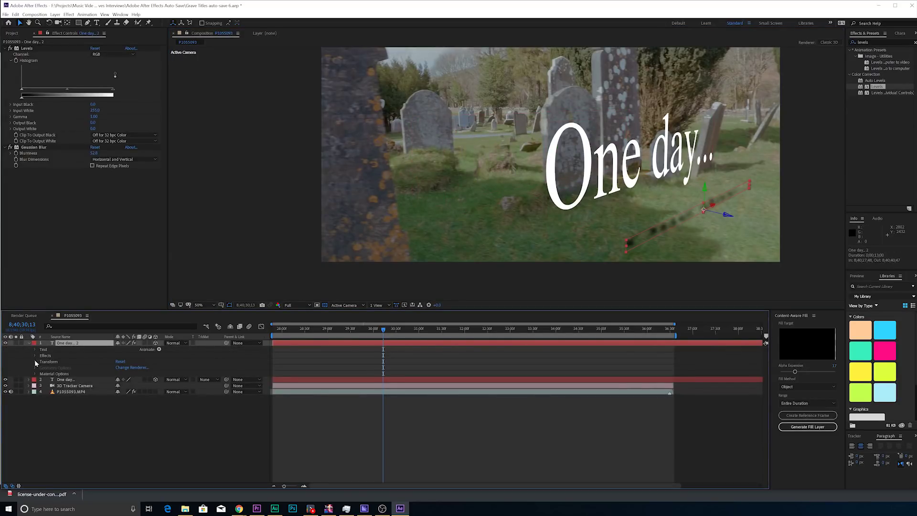
pyautogui.click(35, 362)
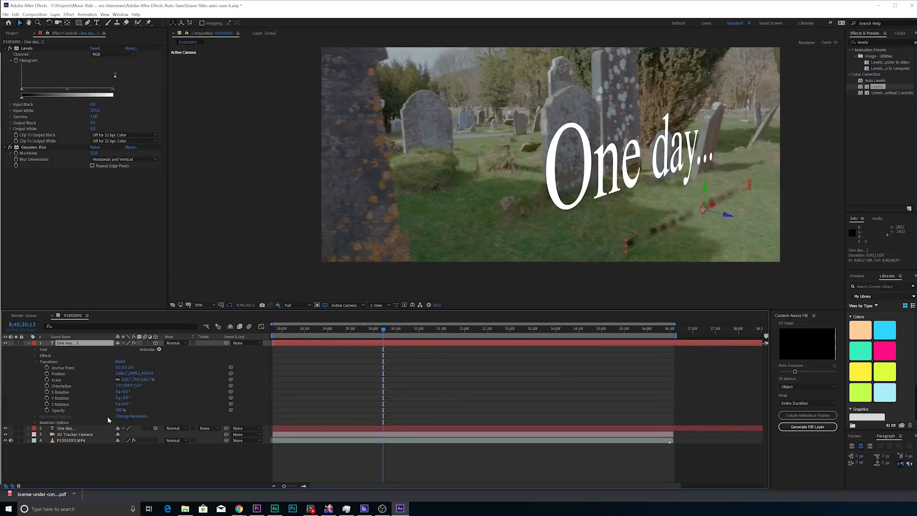
pyautogui.moveTo(120, 412); pyautogui.dragTo(113, 410)
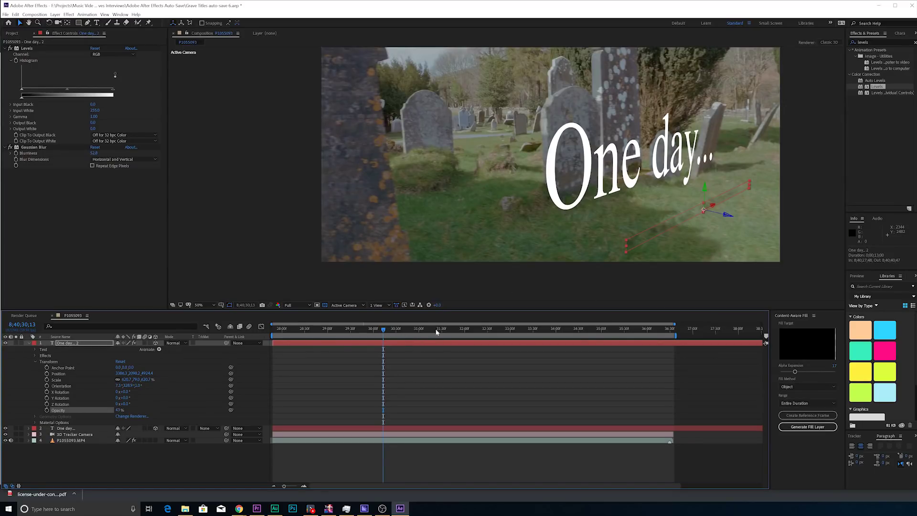
pyautogui.moveTo(94, 153); pyautogui.dragTo(72, 153)
pyautogui.click(511, 374)
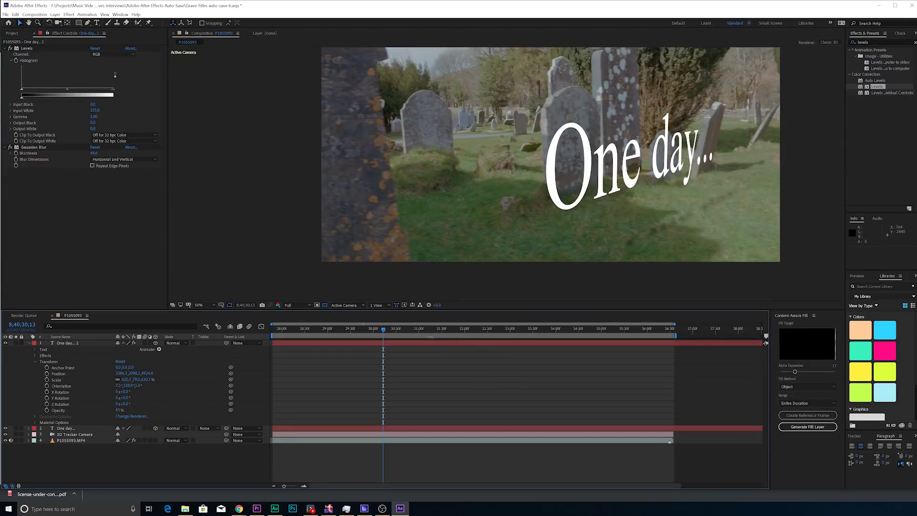
pyautogui.moveTo(384, 331); pyautogui.dragTo(318, 331)
# Resize the 'One day...' title in the Character panel, then reselect the blurred 'One day... 2' layer
pyautogui.doubleClick(458, 151)
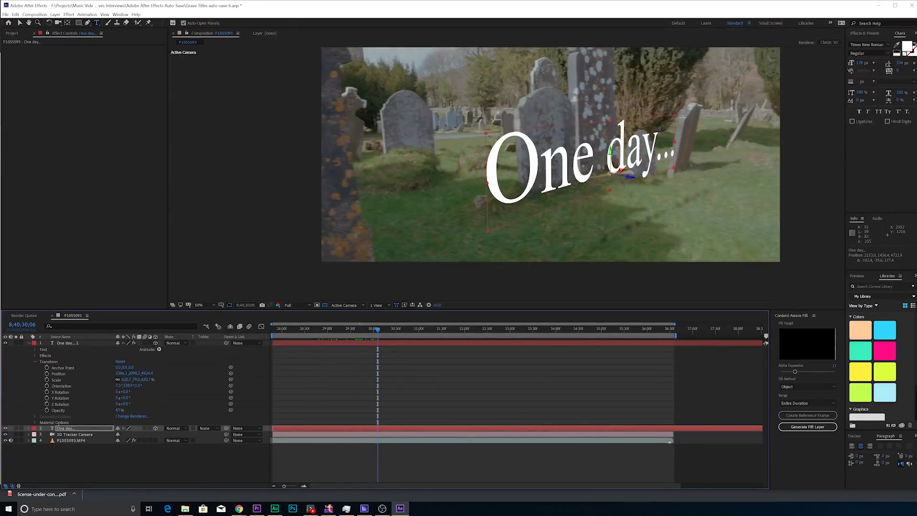
pyautogui.click(344, 382)
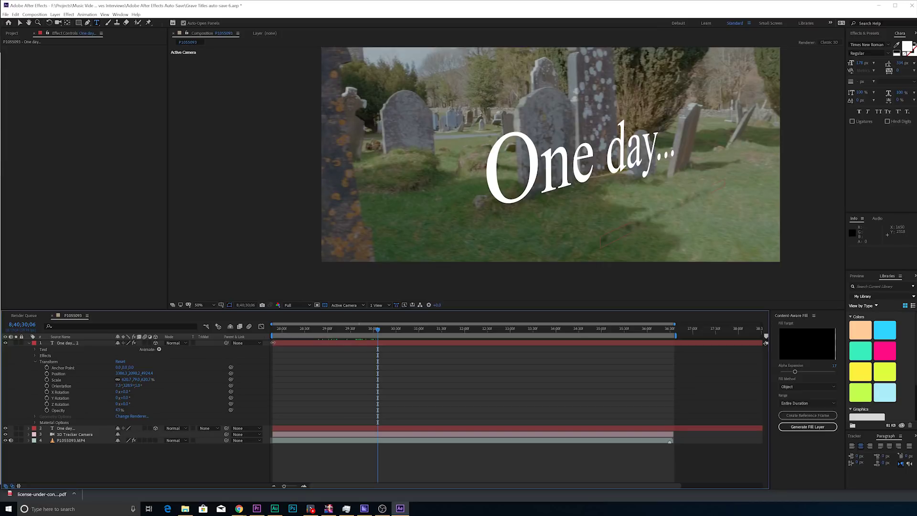
pyautogui.click(279, 345)
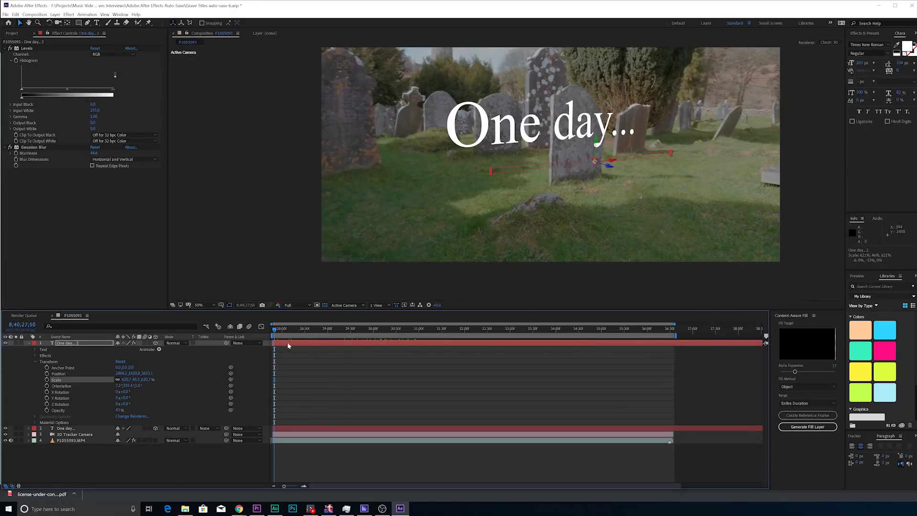
pyautogui.moveTo(275, 329); pyautogui.dragTo(443, 329)
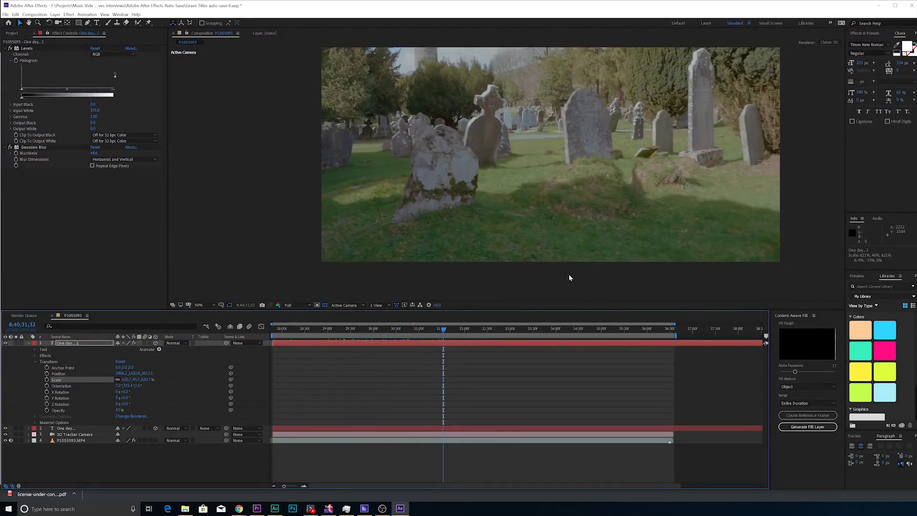
pyautogui.press('space')
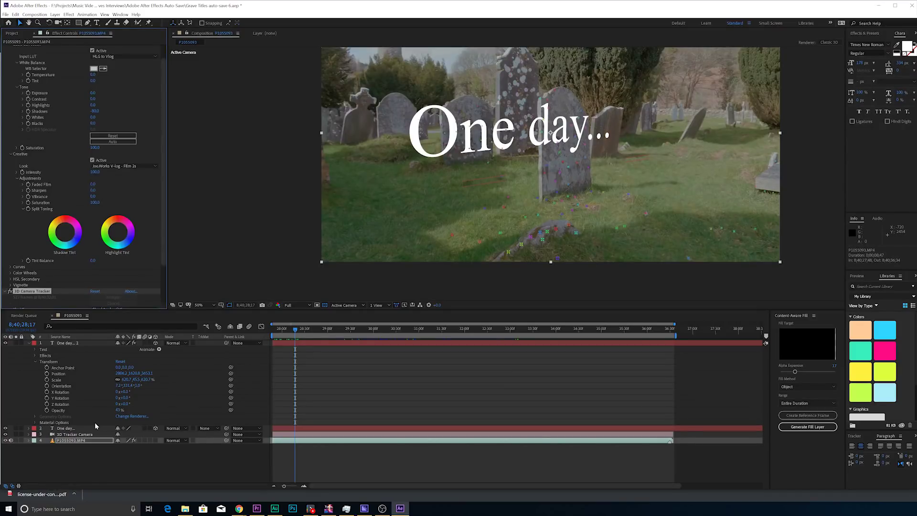
# Display the graveyard footage's 3D Camera Tracker track points and zoom the timeline out
pyautogui.click(74, 428)
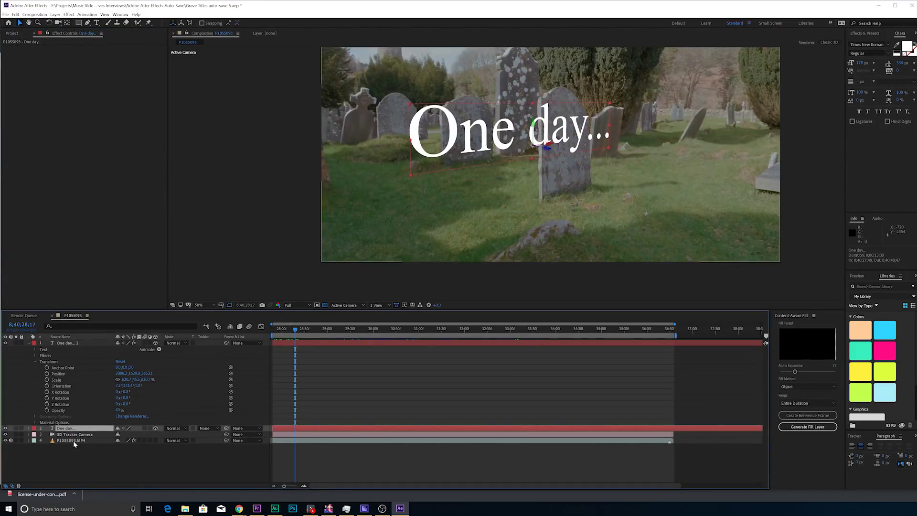
pyautogui.click(71, 440)
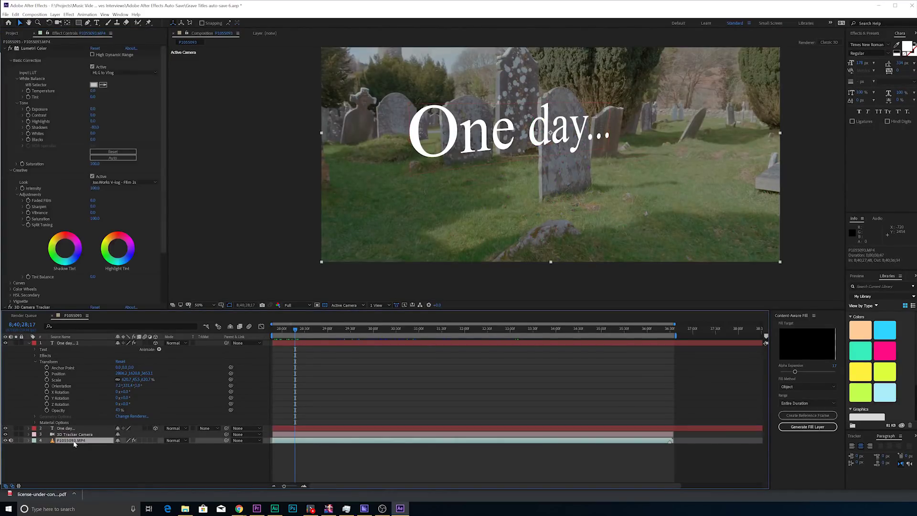
pyautogui.scroll(-3, 66, 294)
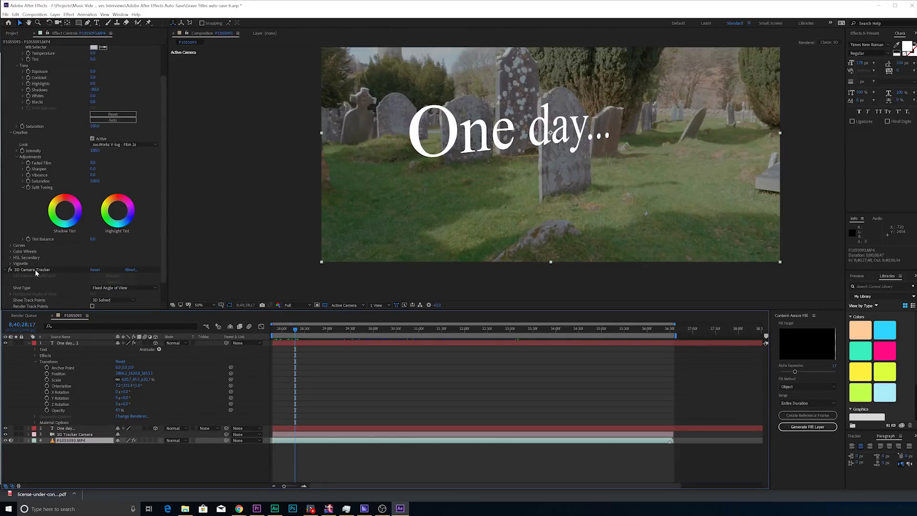
pyautogui.click(35, 270)
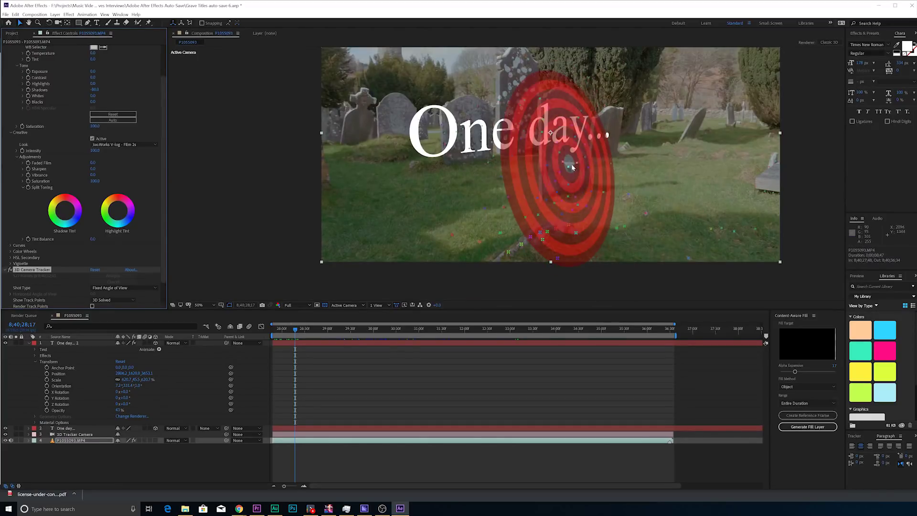
pyautogui.rightClick(569, 165)
pyautogui.click(619, 13)
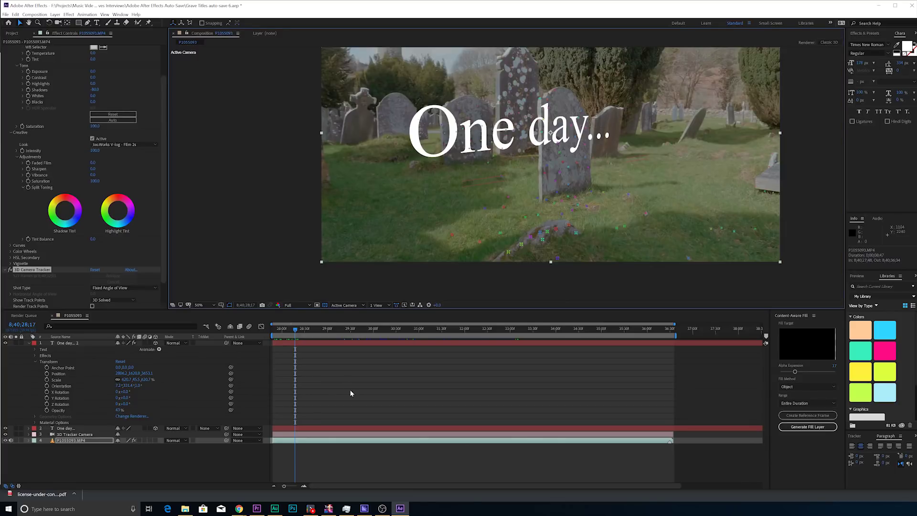
pyautogui.press('-')
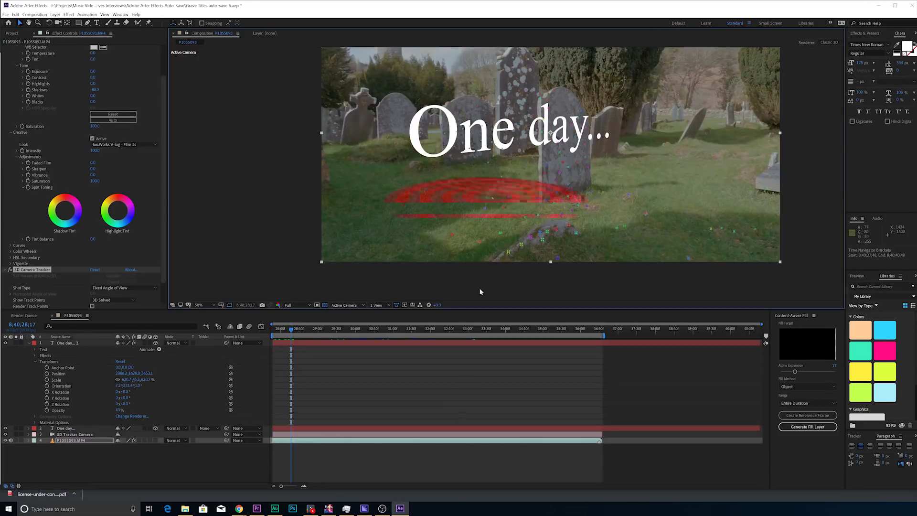
pyautogui.click(69, 344)
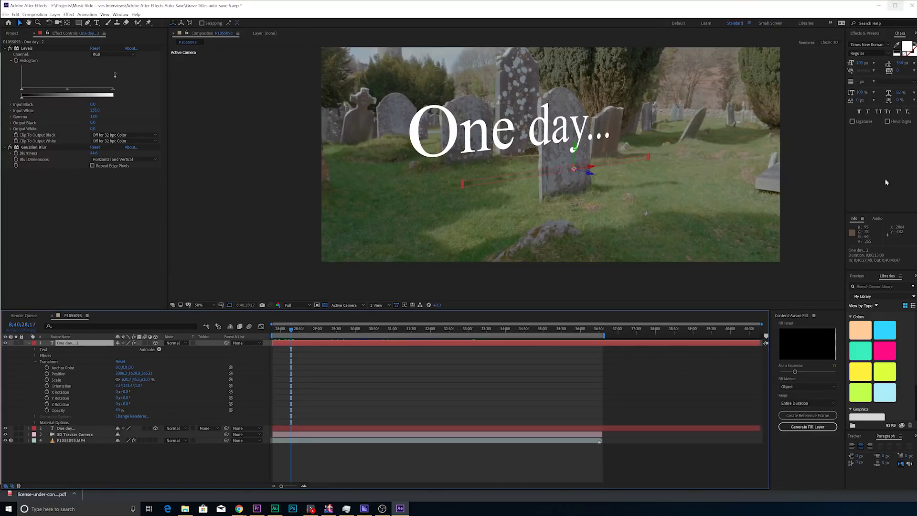
# Apply Camera Lens Blur to the sharp 'One day...' title with a Blur Radius of 2.0
pyautogui.hotkey('ctrl', 'Down')
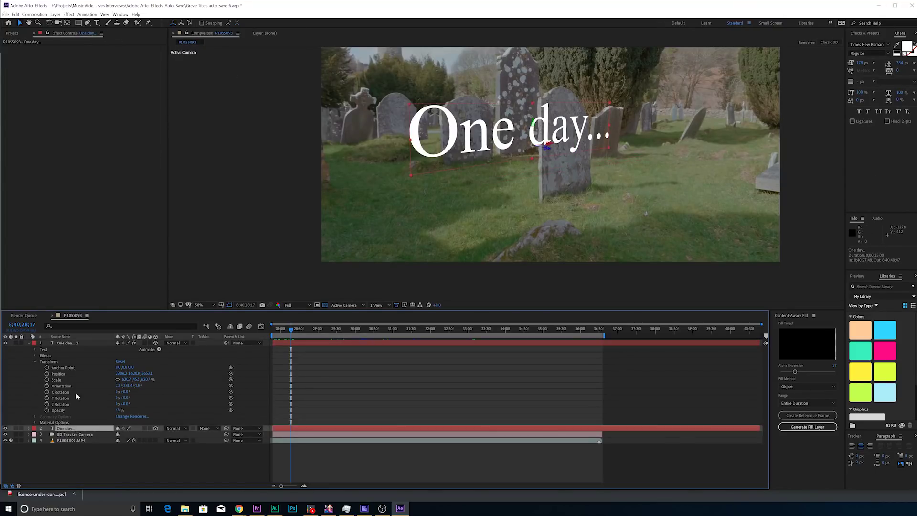
pyautogui.click(67, 14)
pyautogui.moveTo(119, 61)
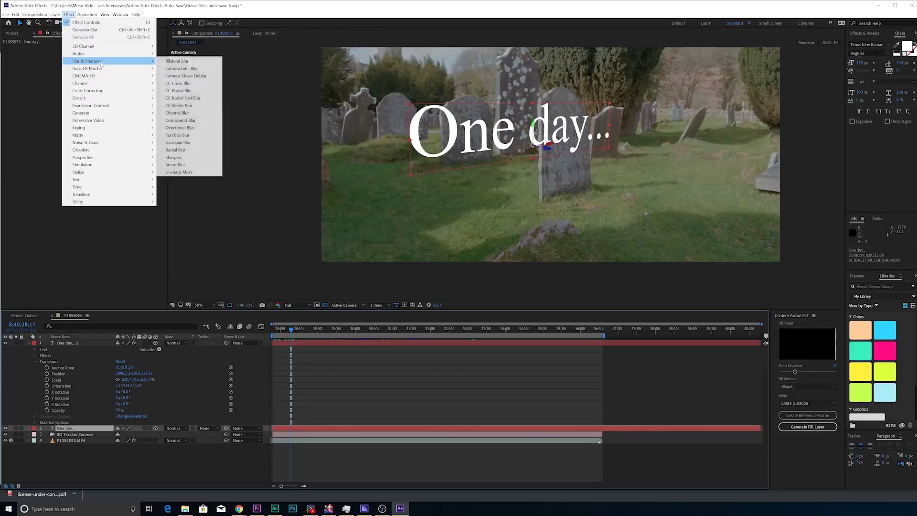
pyautogui.click(185, 69)
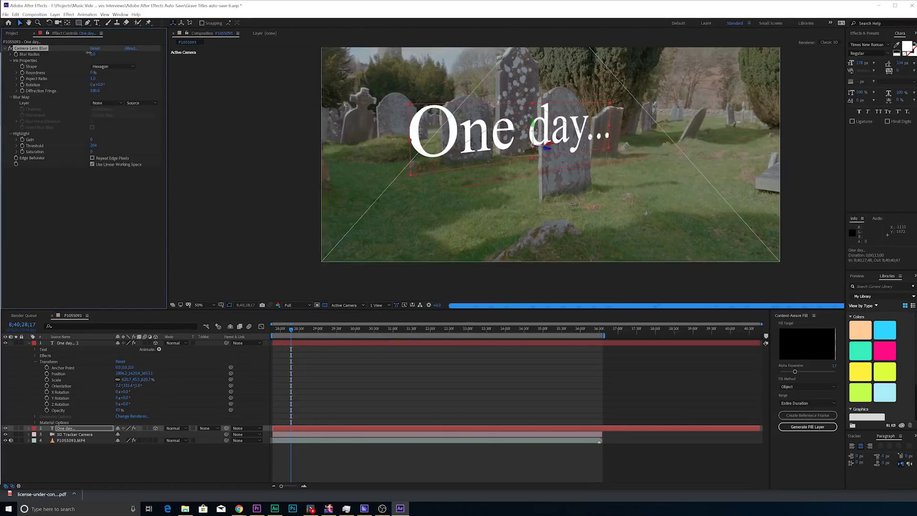
pyautogui.moveTo(94, 54); pyautogui.dragTo(103, 54)
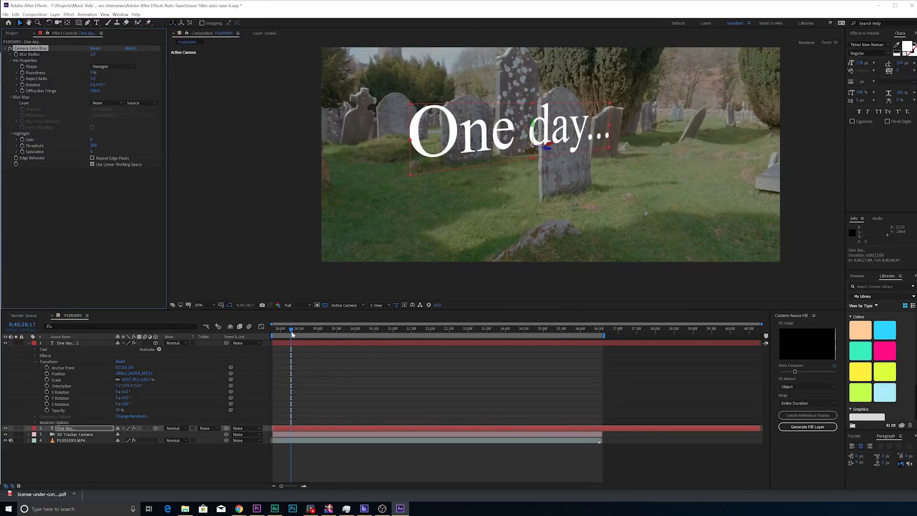
pyautogui.moveTo(292, 334)
pyautogui.mouseDown()
pyautogui.moveTo(348, 330)
pyautogui.moveTo(307, 328)
pyautogui.mouseUp()
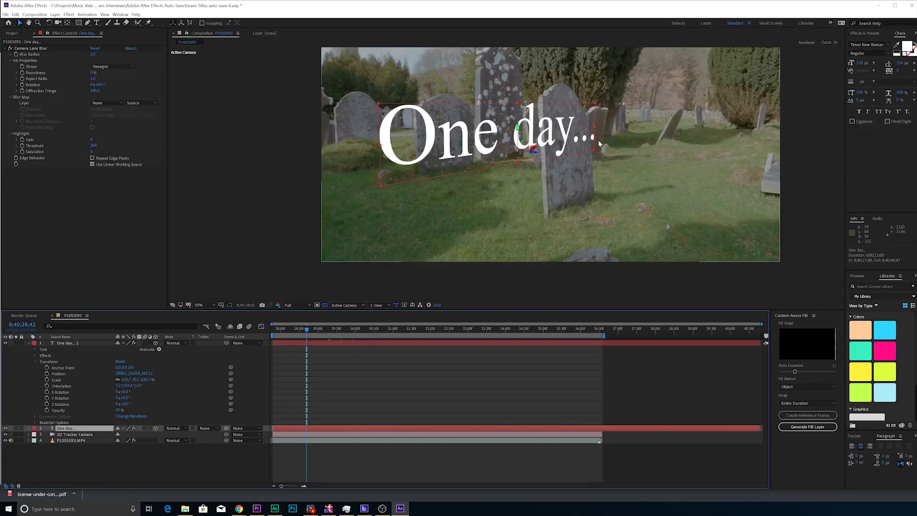
# Copy the graveyard footage layer and paste it above the title layers
pyautogui.click(94, 435)
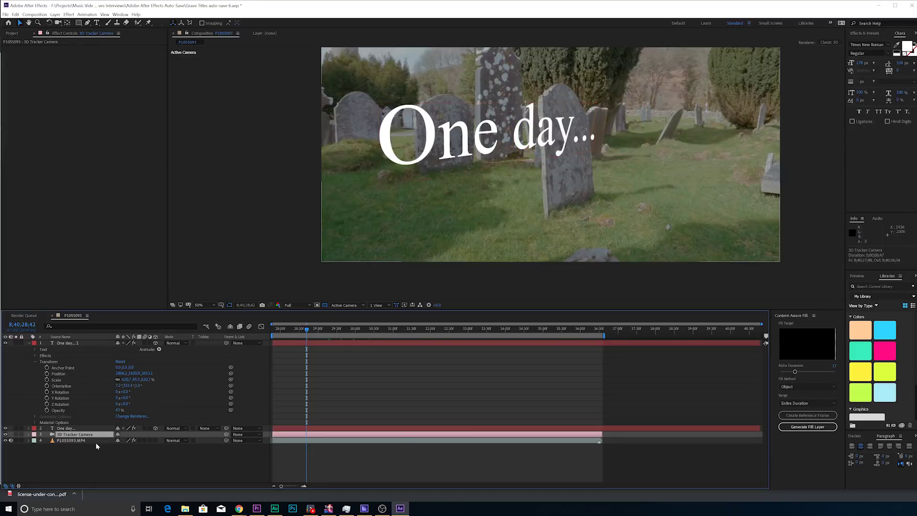
pyautogui.click(95, 440)
pyautogui.hotkey('ctrl', 'c')
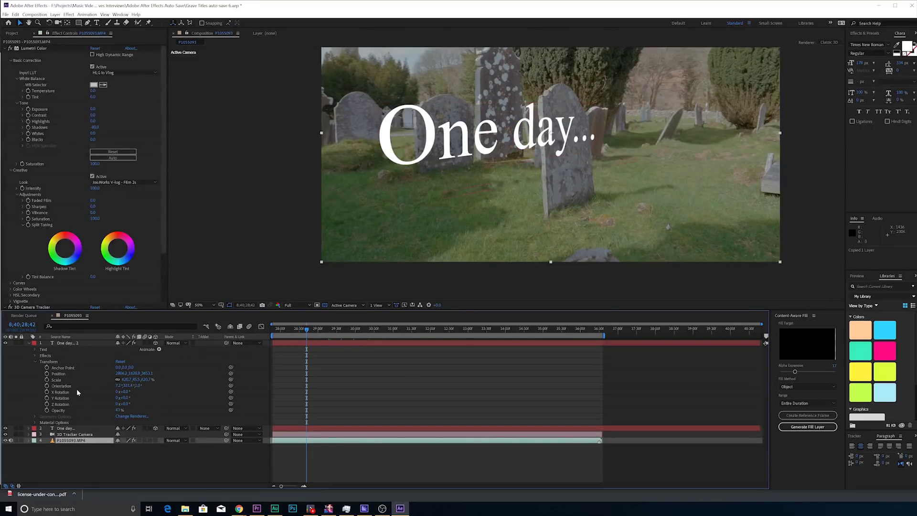
pyautogui.click(68, 344)
pyautogui.hotkey('ctrl', 'v')
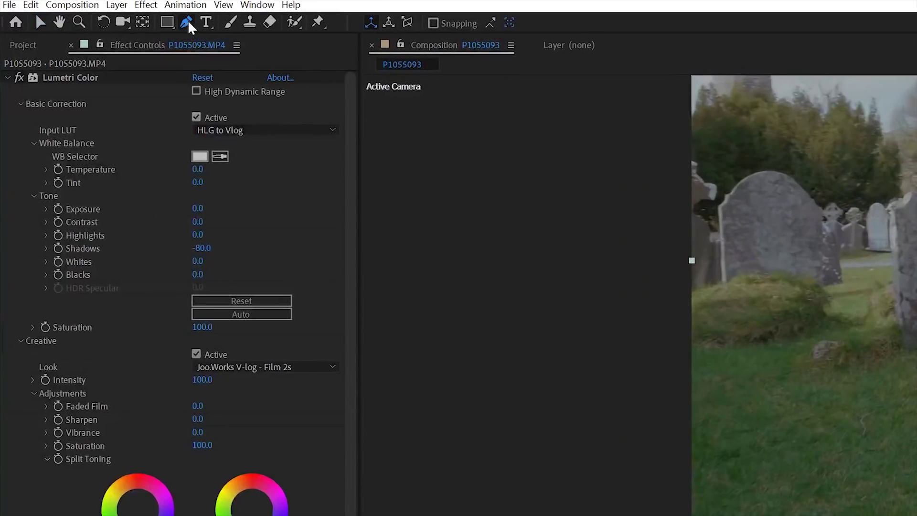
# With the Pen tool, trace Mask 1 along the headstone's top curve on the footage copy
pyautogui.click(88, 23)
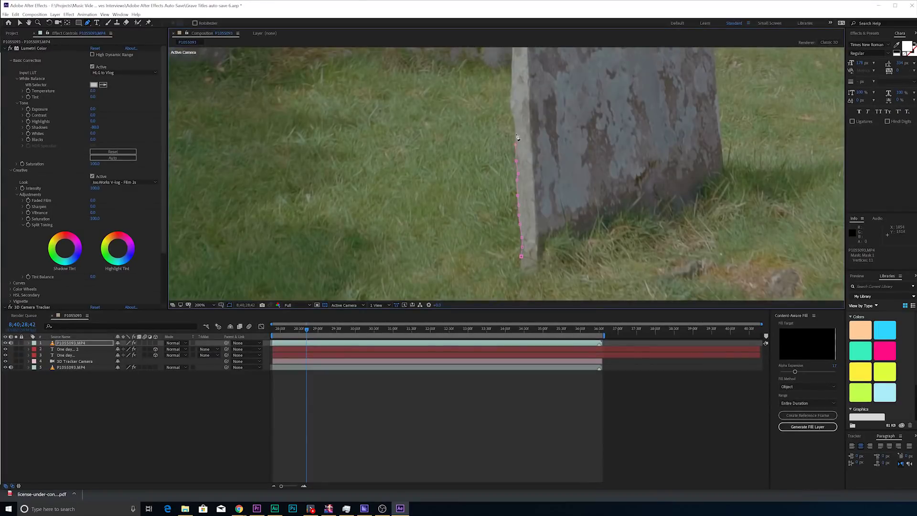
pyautogui.scroll(2, 547, 204)
pyautogui.scroll(-2, 547, 204)
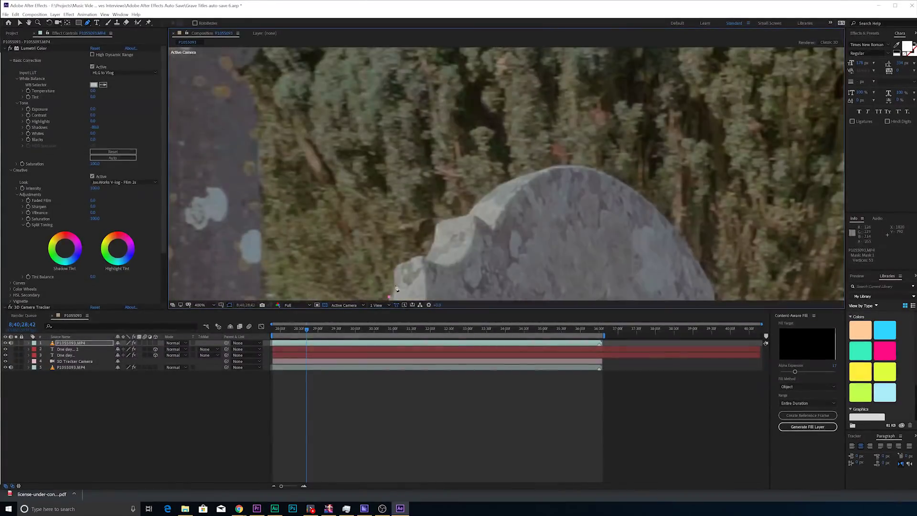
pyautogui.click(426, 256)
pyautogui.click(432, 249)
pyautogui.click(437, 224)
pyautogui.click(468, 215)
pyautogui.click(506, 181)
pyautogui.click(535, 172)
pyautogui.click(561, 166)
pyautogui.click(698, 263)
pyautogui.scroll(1, 554, 201)
# Finish the mask down the stone's right edge and along where it meets the grass
pyautogui.click(478, 91)
pyautogui.click(549, 253)
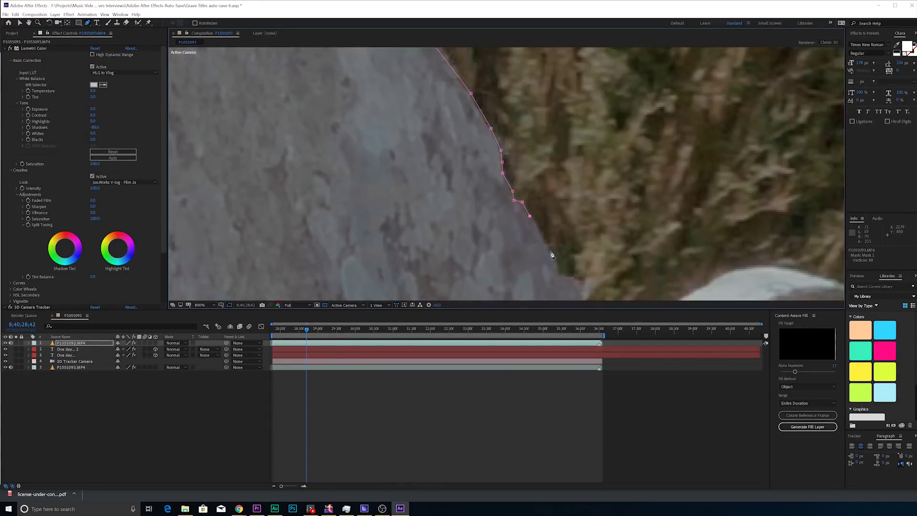
pyautogui.scroll(-3, 564, 273)
pyautogui.click(491, 158)
pyautogui.click(499, 245)
pyautogui.click(506, 277)
pyautogui.scroll(1, 489, 217)
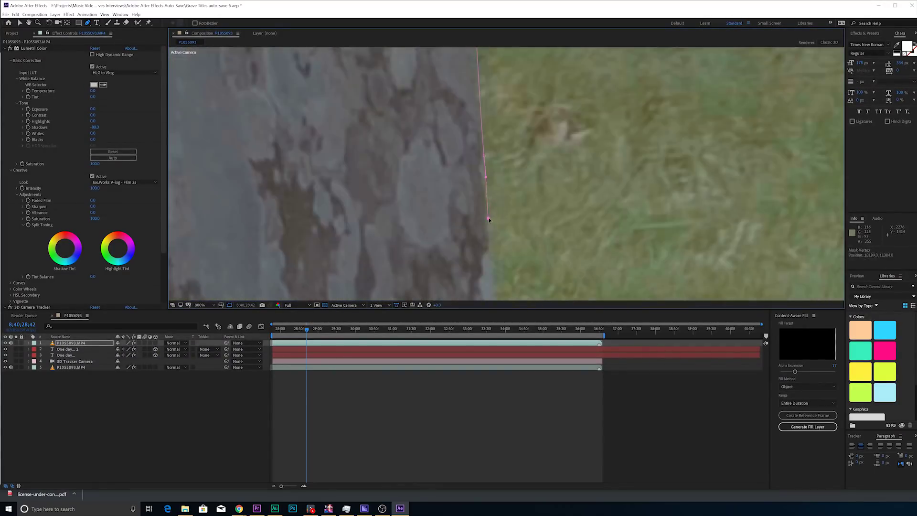
pyautogui.click(518, 186)
pyautogui.click(520, 205)
pyautogui.scroll(-6, 524, 216)
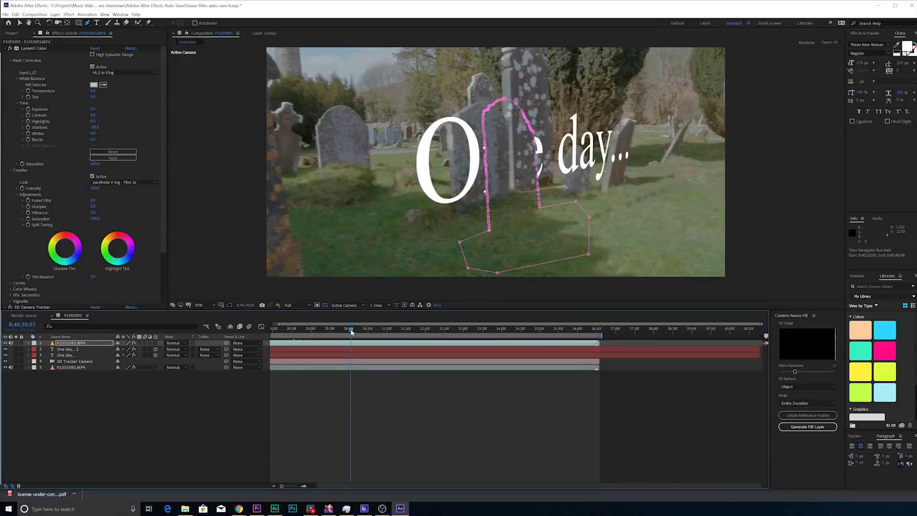
pyautogui.moveTo(351, 332); pyautogui.dragTo(304, 332)
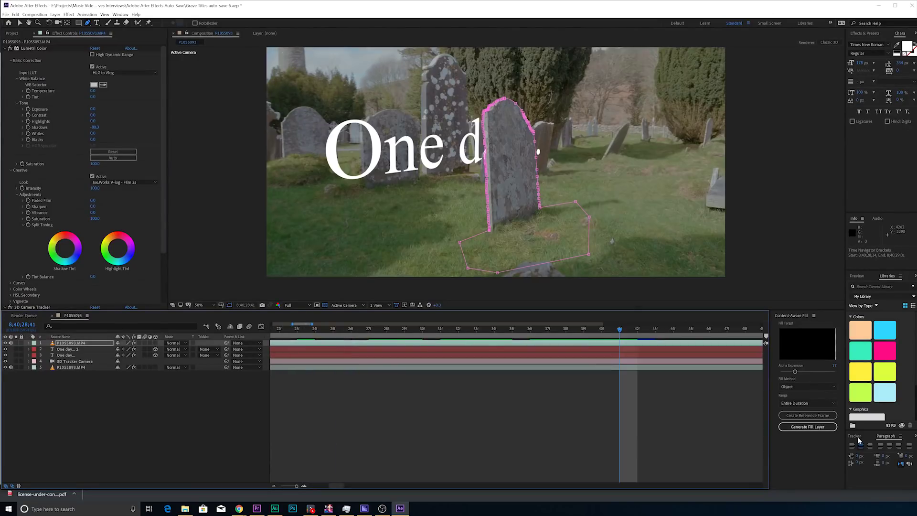
# Track the selected headstone mask backward three frames, one frame at a time
pyautogui.click(857, 436)
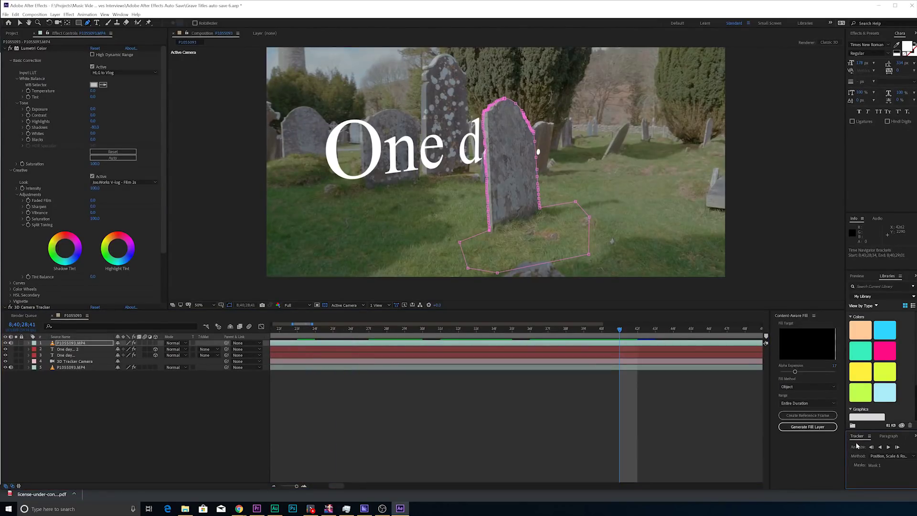
pyautogui.click(120, 14)
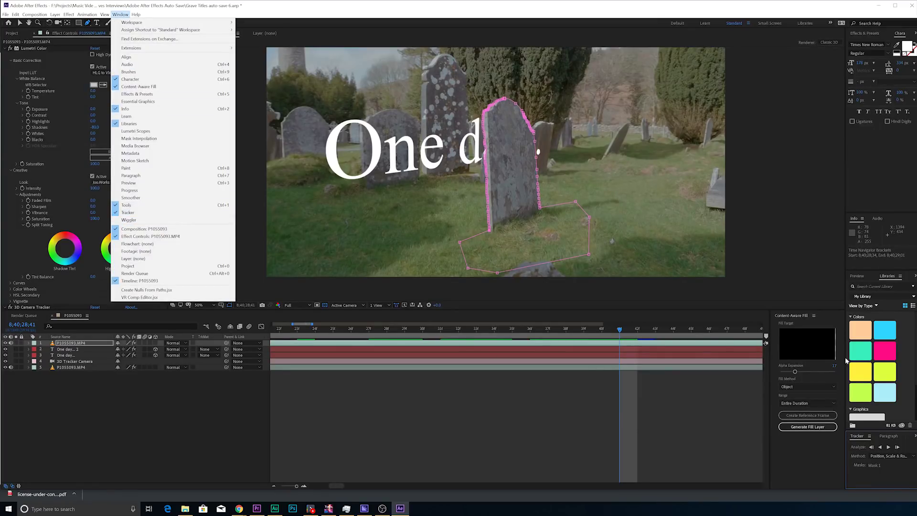
pyautogui.click(827, 419)
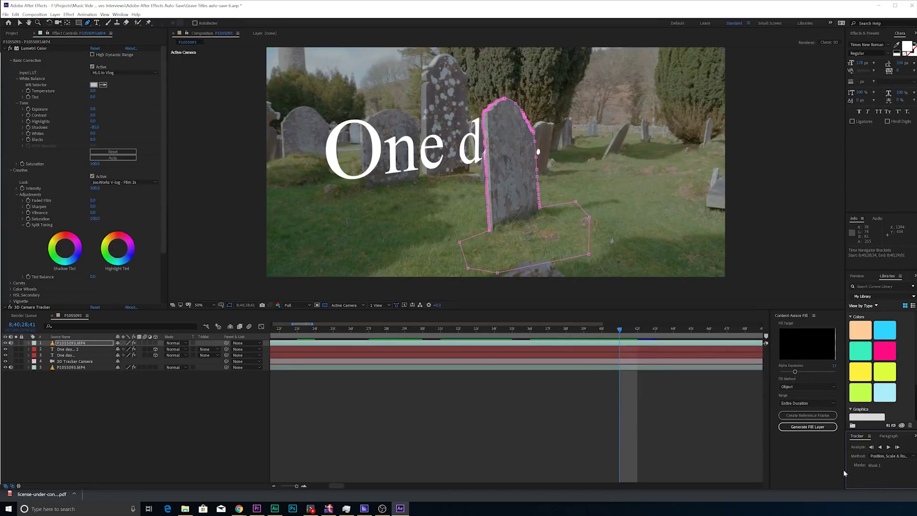
pyautogui.click(881, 447)
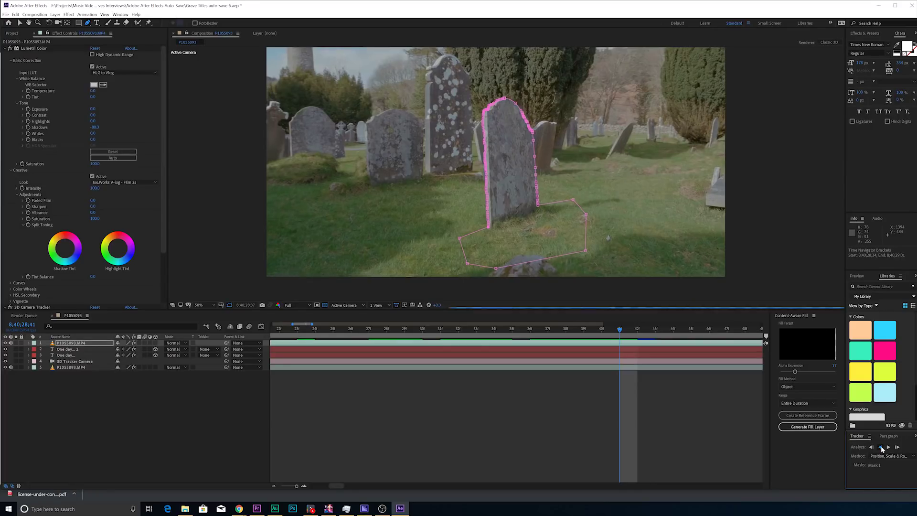
pyautogui.click(881, 447)
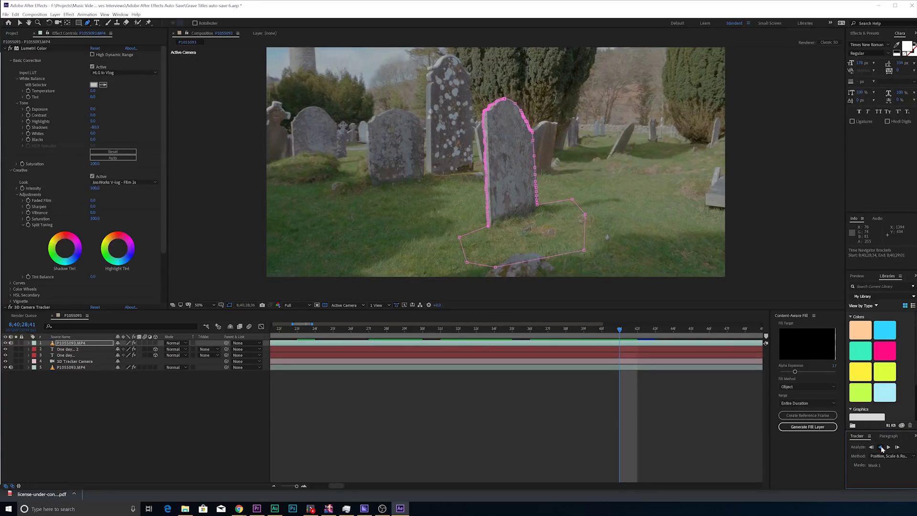
pyautogui.click(882, 447)
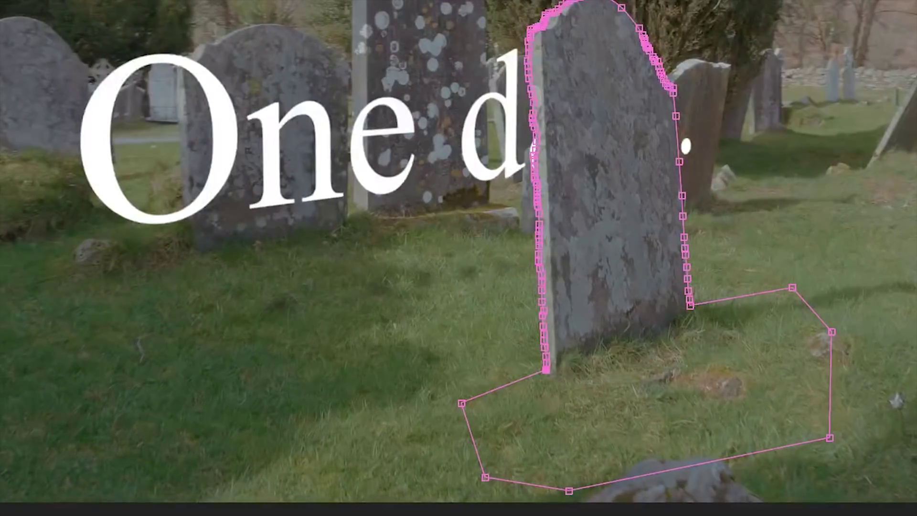
pyautogui.scroll(5, 702, 103)
# Nudge and drag headstone mask vertices onto the stone's top and right edges
pyautogui.hotkey('ctrl', 'z')
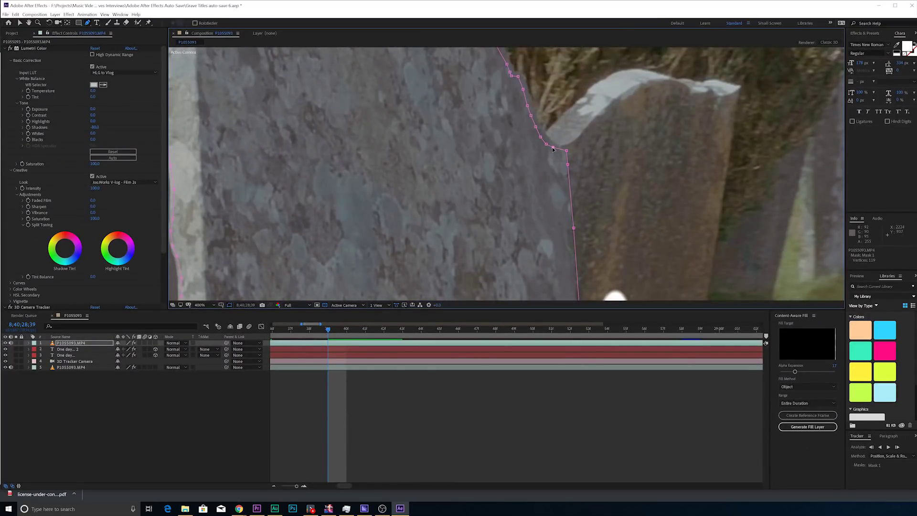
pyautogui.moveTo(554, 147); pyautogui.dragTo(555, 143)
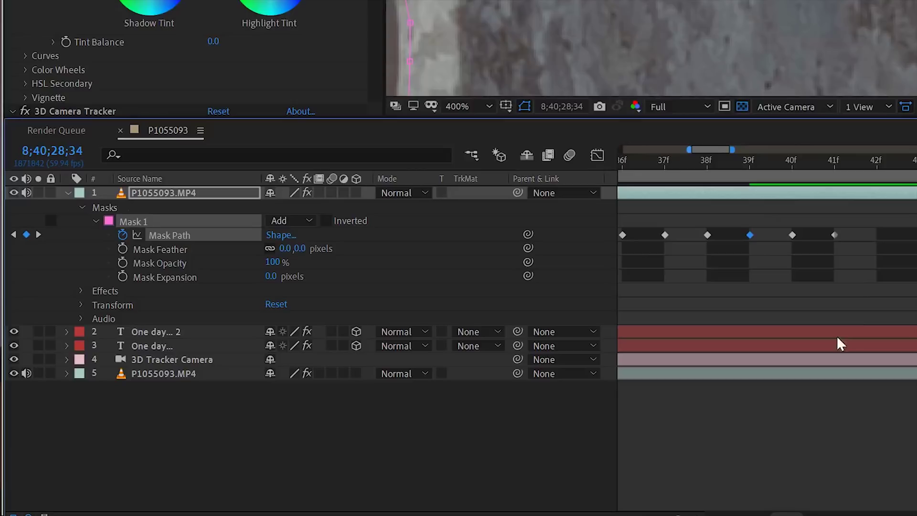
# Delete the Mask Path keyframes at 34f, 33f, 32f and 31f, then check frames 30 and 36
pyautogui.hscroll(-5, 898, 335)
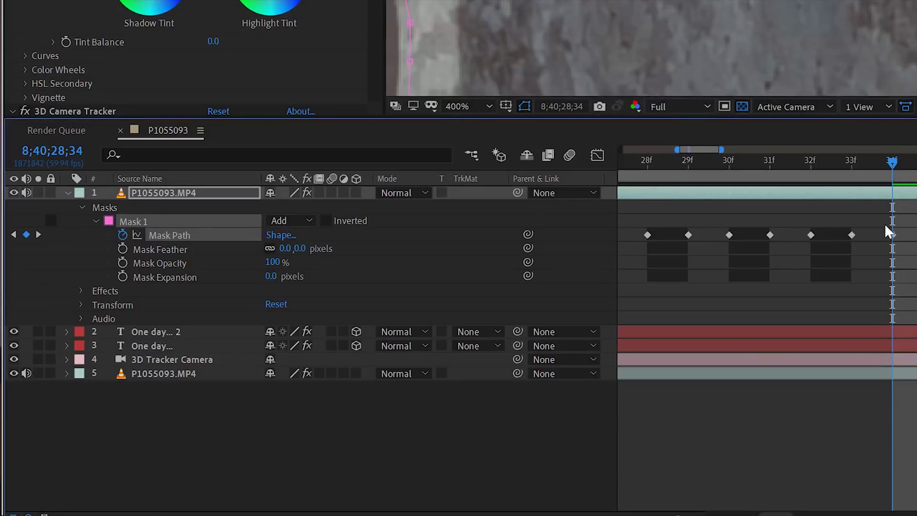
pyautogui.press('Delete')
pyautogui.click(852, 235)
pyautogui.press('Delete')
pyautogui.click(811, 235)
pyautogui.press('Delete')
pyautogui.click(770, 235)
pyautogui.press('Delete')
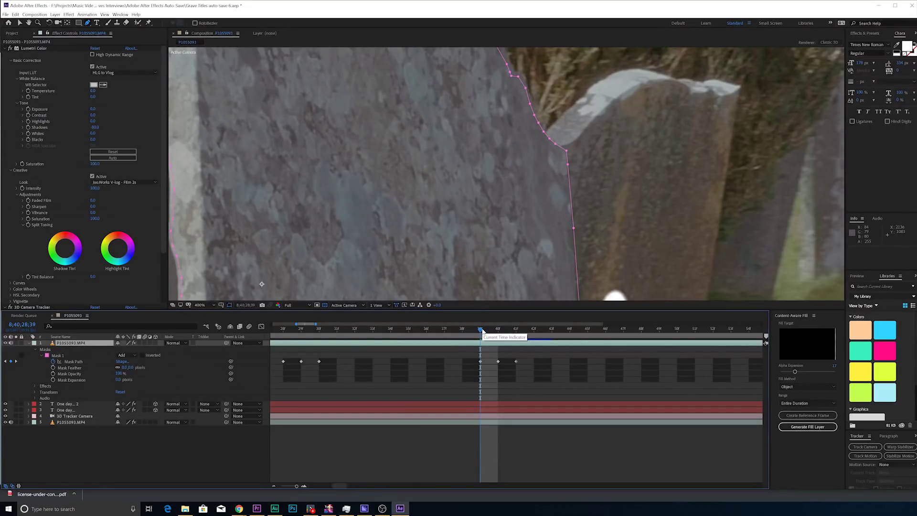
pyautogui.moveTo(482, 330)
pyautogui.mouseDown()
pyautogui.moveTo(325, 336)
pyautogui.moveTo(487, 341)
pyautogui.mouseUp()
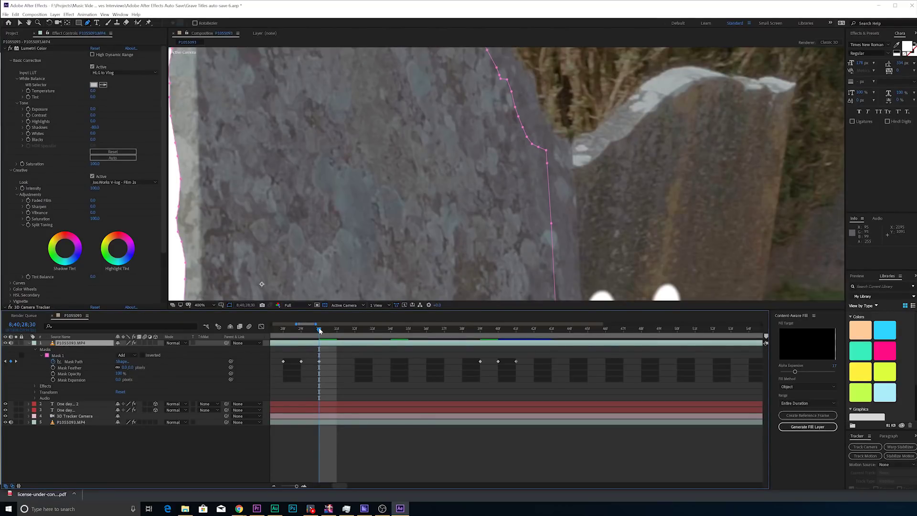
pyautogui.moveTo(319, 327); pyautogui.dragTo(481, 329)
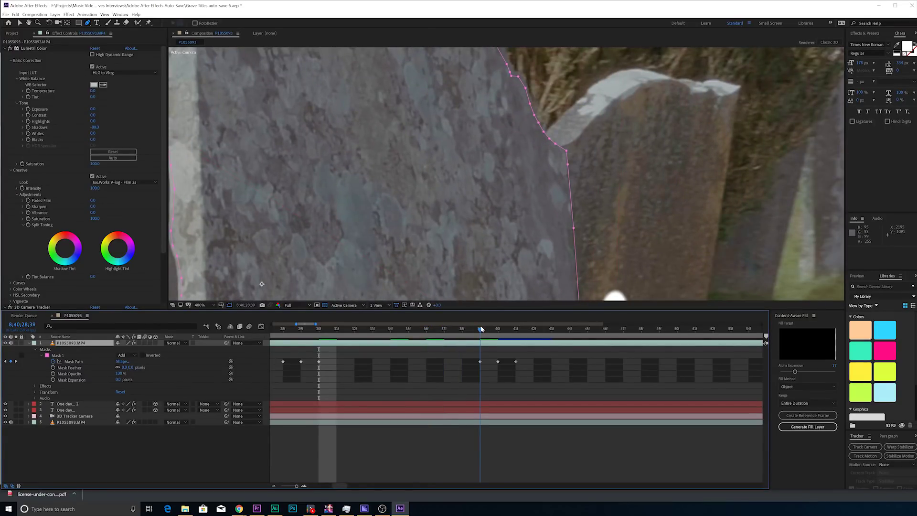
pyautogui.press('j')
pyautogui.scroll(-6, 490, 205)
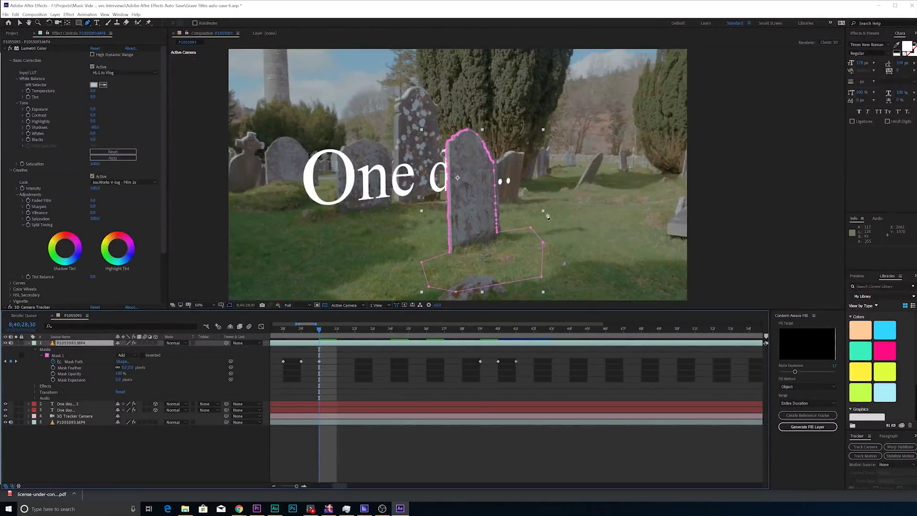
# Free-transform the Mask Path on all keyframes, widening it slightly on the left and right
pyautogui.click(544, 212)
pyautogui.hotkey('ctrl', 'z')
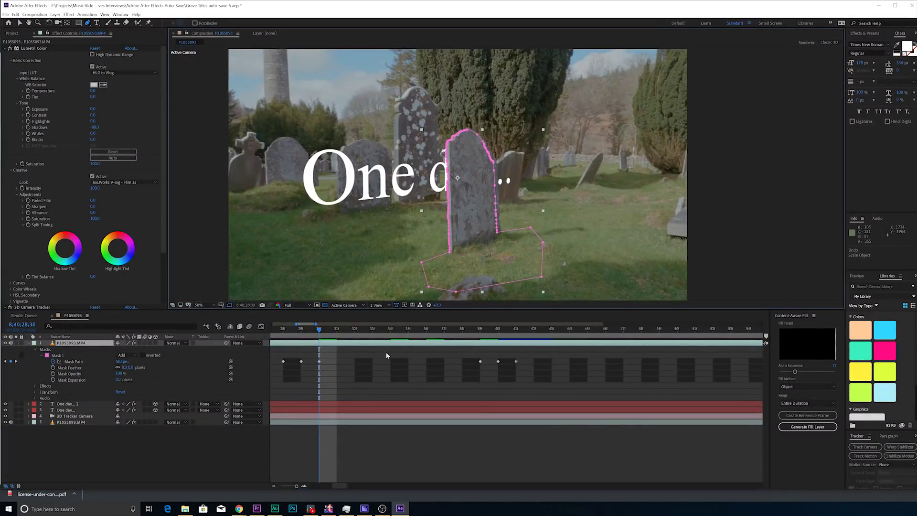
pyautogui.click(77, 361)
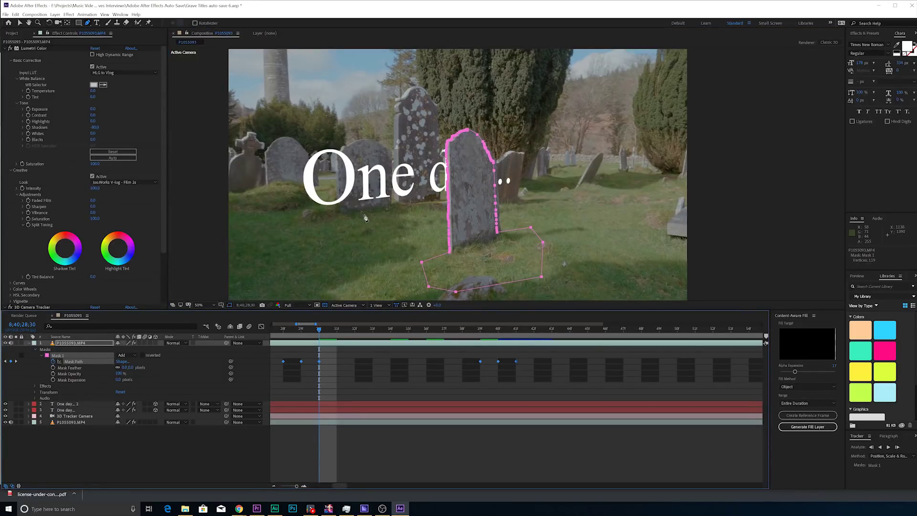
pyautogui.hotkey('ctrl', 't')
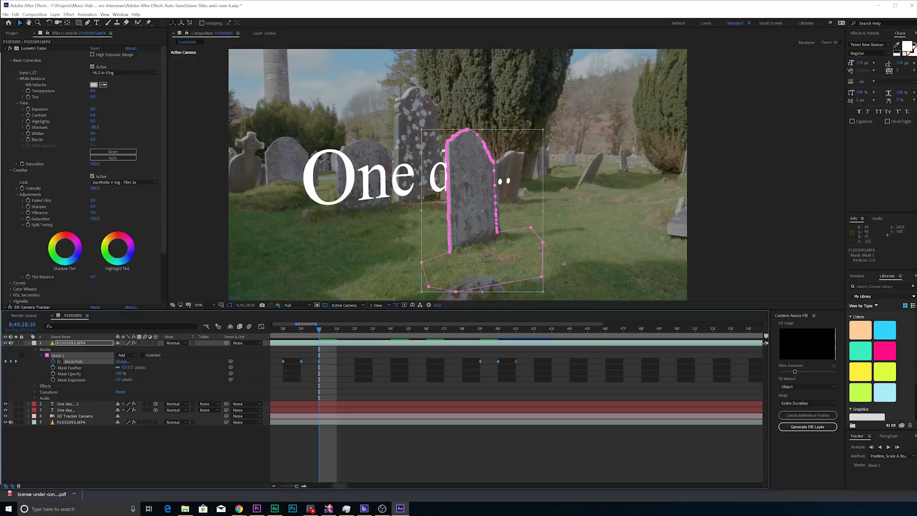
pyautogui.scroll(4, 476, 162)
pyautogui.scroll(-2, 476, 162)
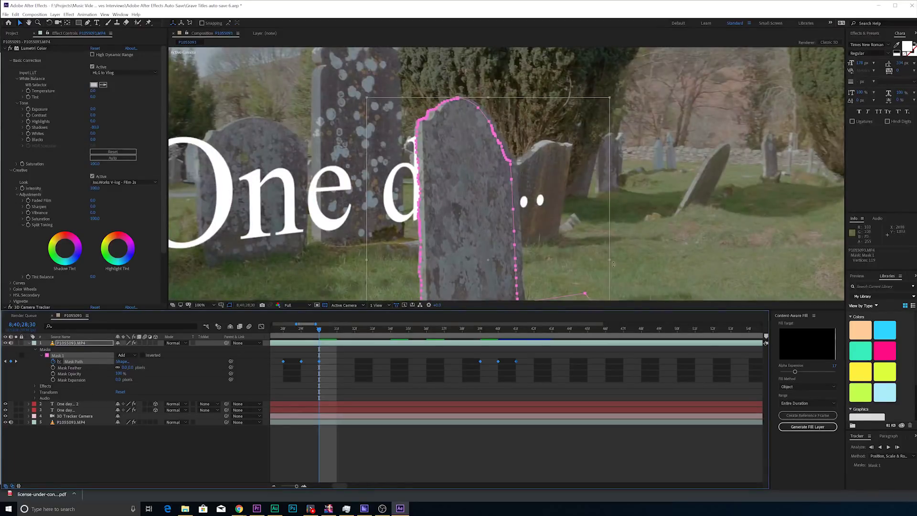
pyautogui.moveTo(610, 259); pyautogui.dragTo(619, 261)
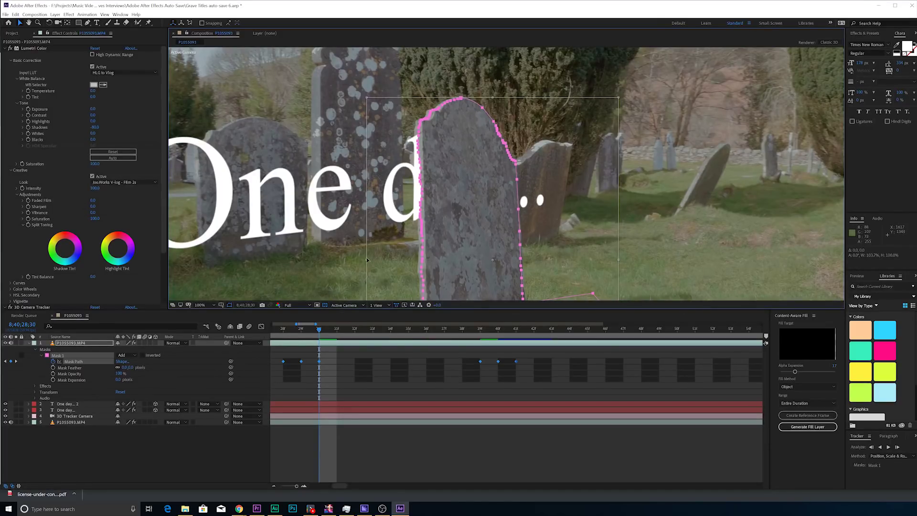
pyautogui.moveTo(366, 259); pyautogui.dragTo(363, 259)
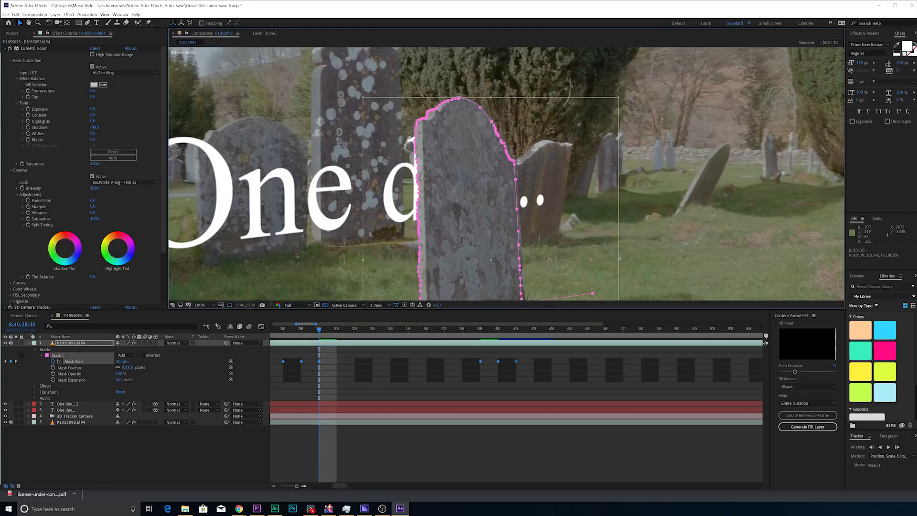
pyautogui.moveTo(621, 261); pyautogui.dragTo(625, 260)
pyautogui.press('Return')
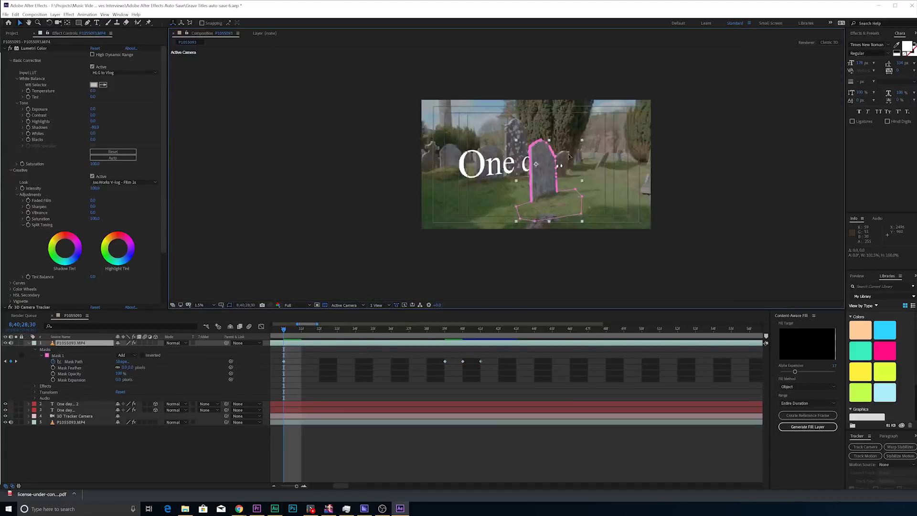
# Select the 'One day... 3' title layer in County Graves - New Edit Linked Comp 02
pyautogui.scroll(-3, 569, 156)
pyautogui.scroll(5, 567, 157)
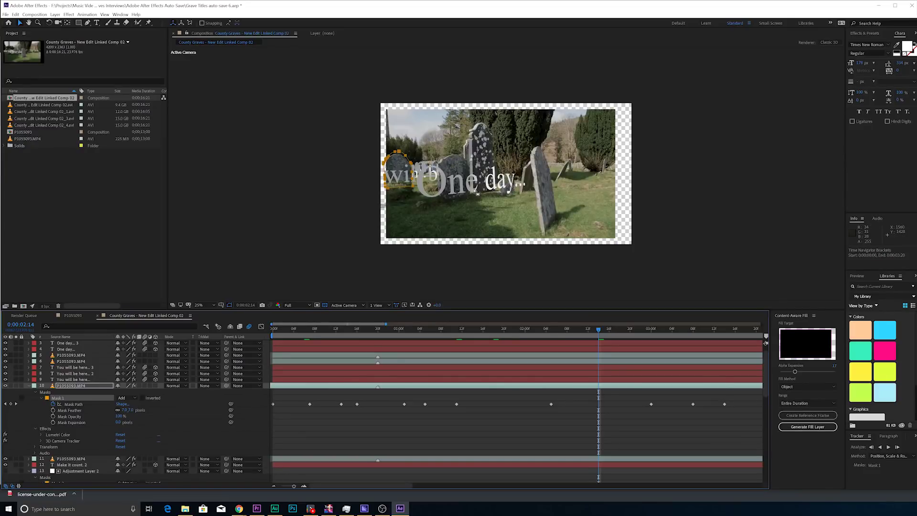
pyautogui.click(79, 349)
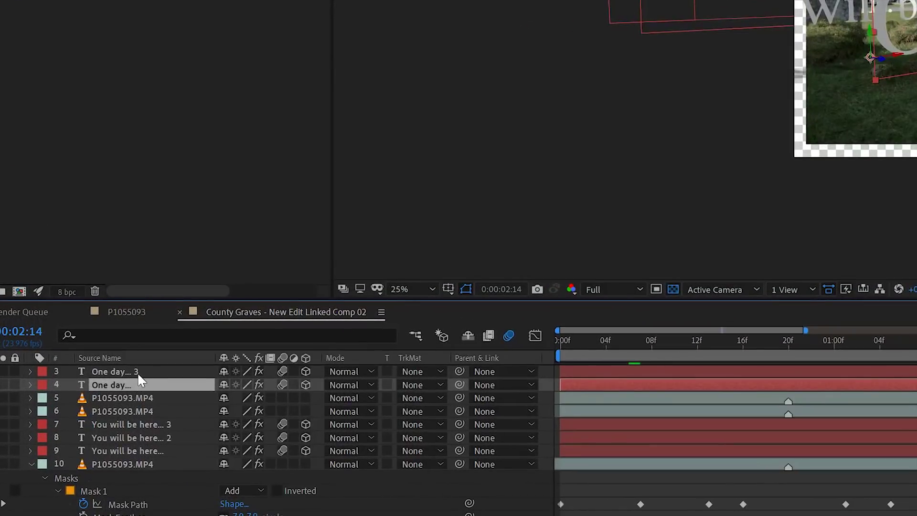
pyautogui.click(79, 342)
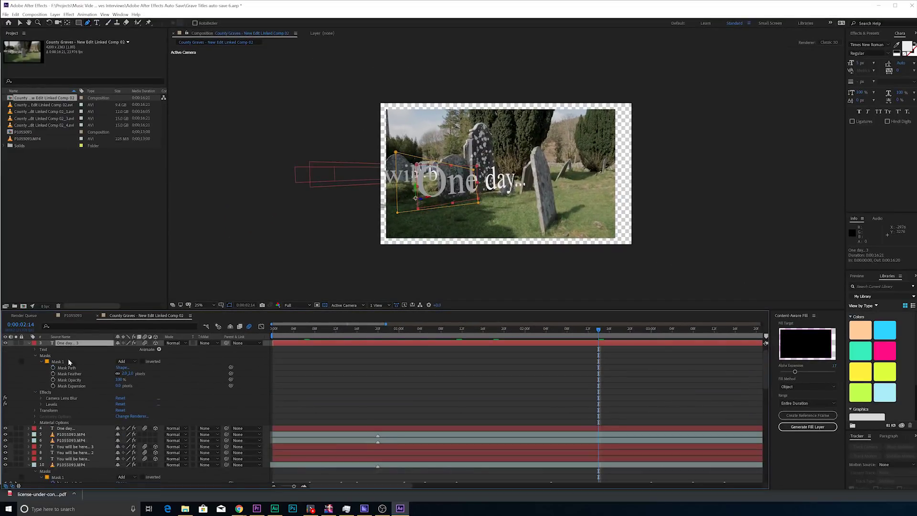
# Select the Levels effect on the 'One day... 3' layer, alongside its mask and Camera Lens Blur
pyautogui.click(51, 405)
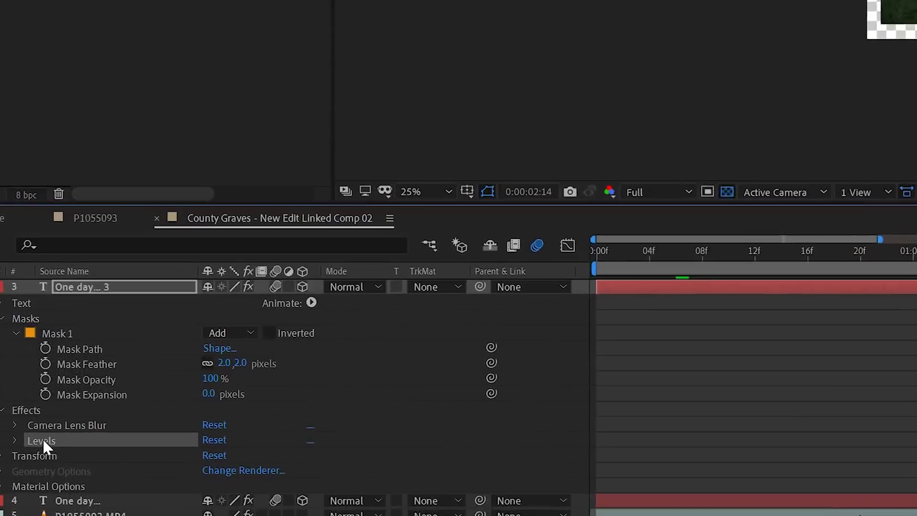